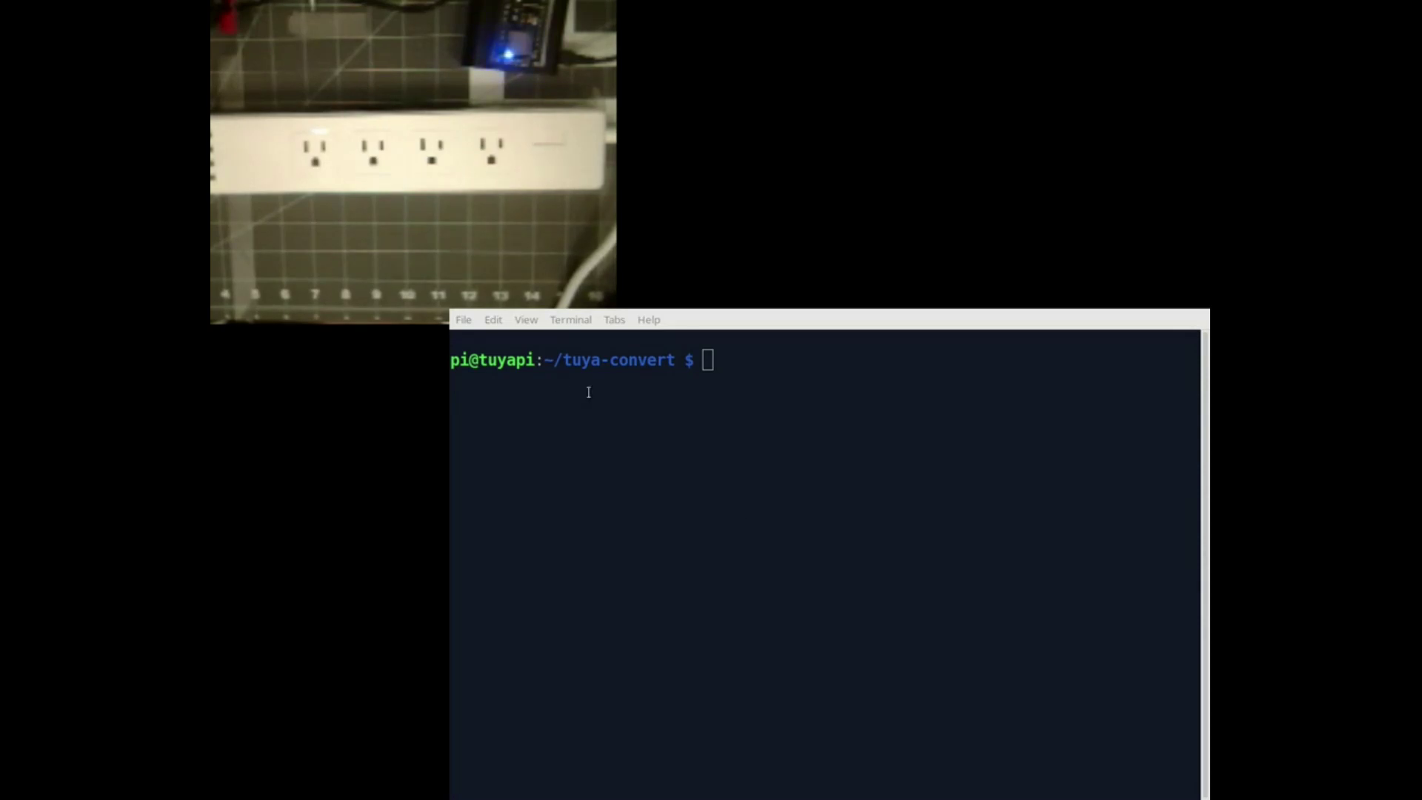
- Run ./start_flash.sh and pair the strip until it is ready to flash third-party firmware
type("./start_flash.sh")
key("Return")
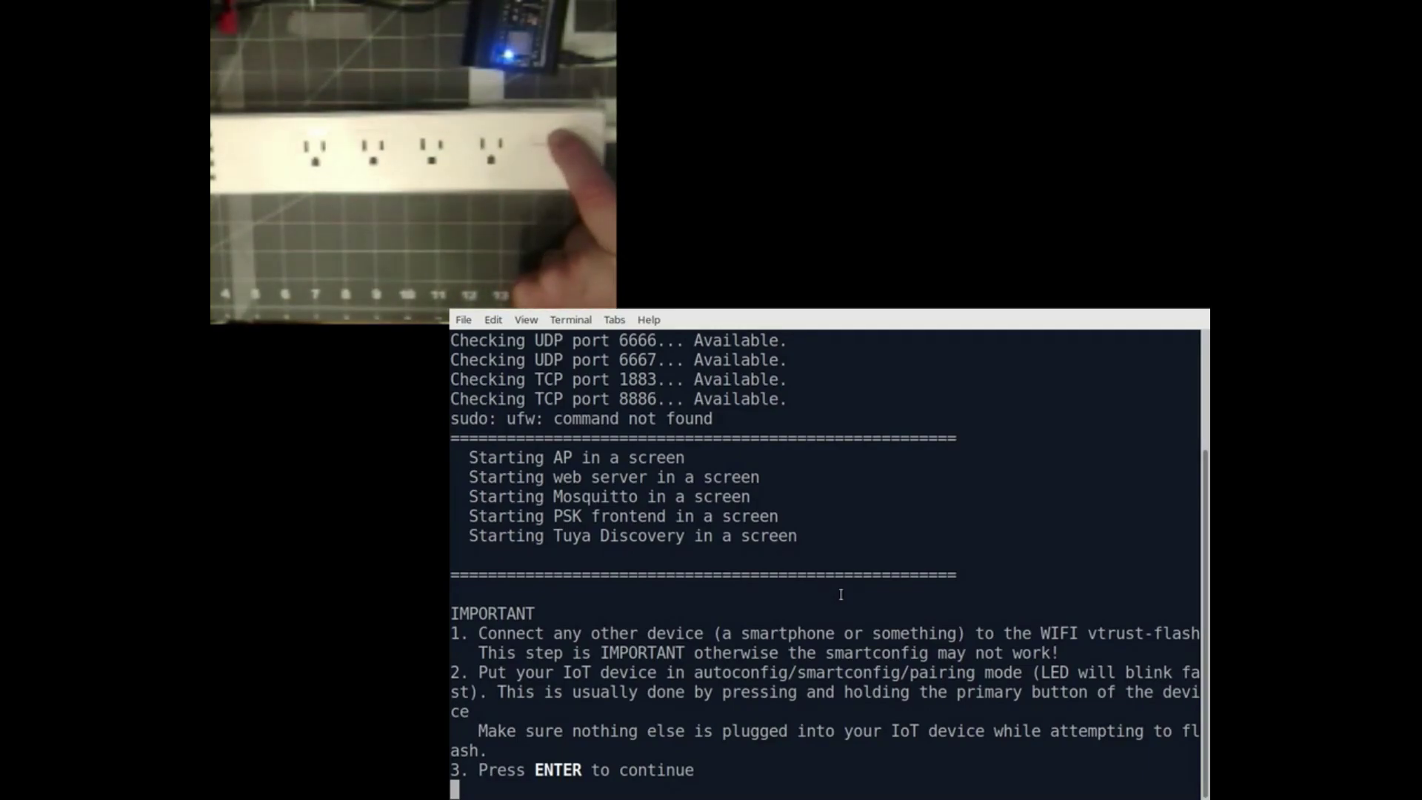
key("Return")
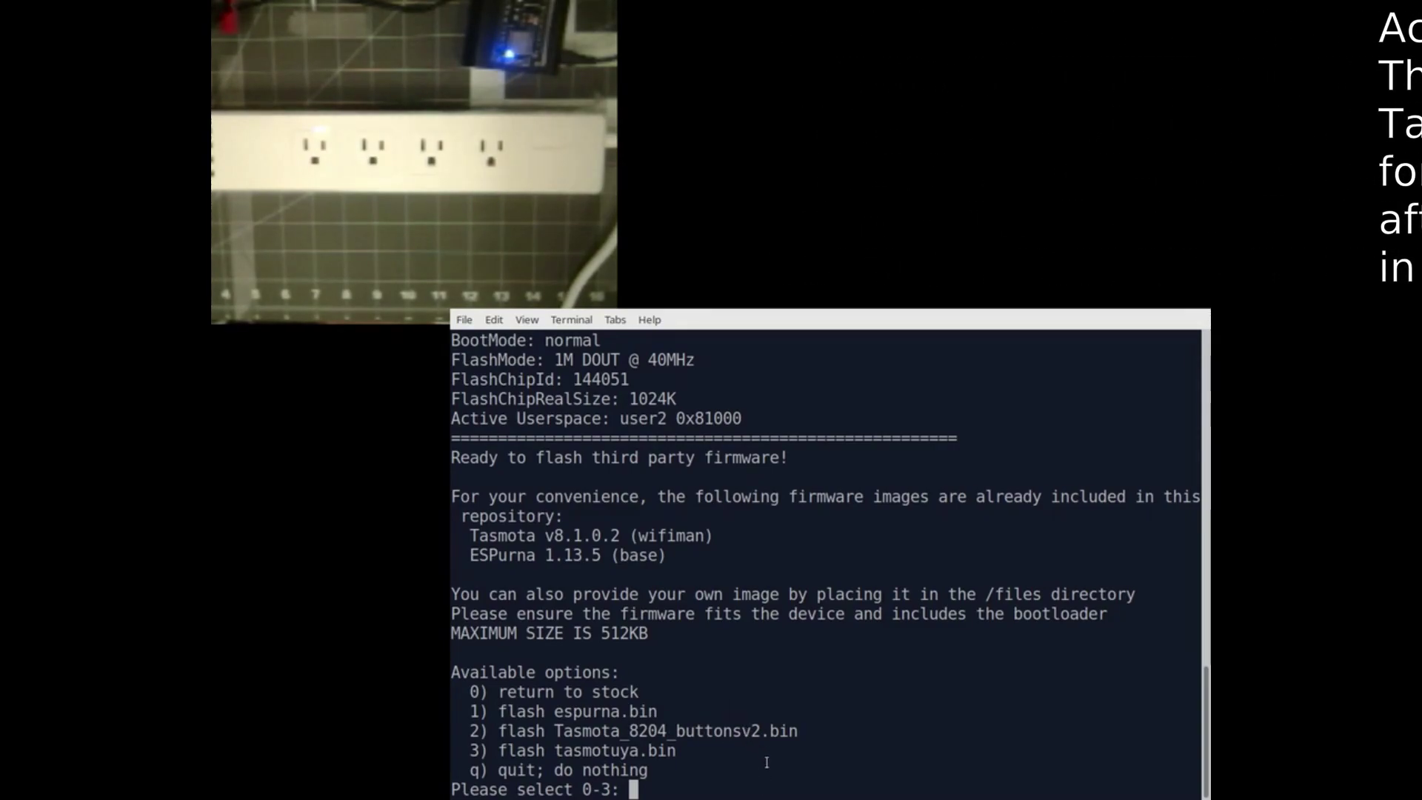
- Flash Tasmota_8204_buttonsv2.bin (option 2), confirm with y, and decline flashing another device
type("2")
key("Return")
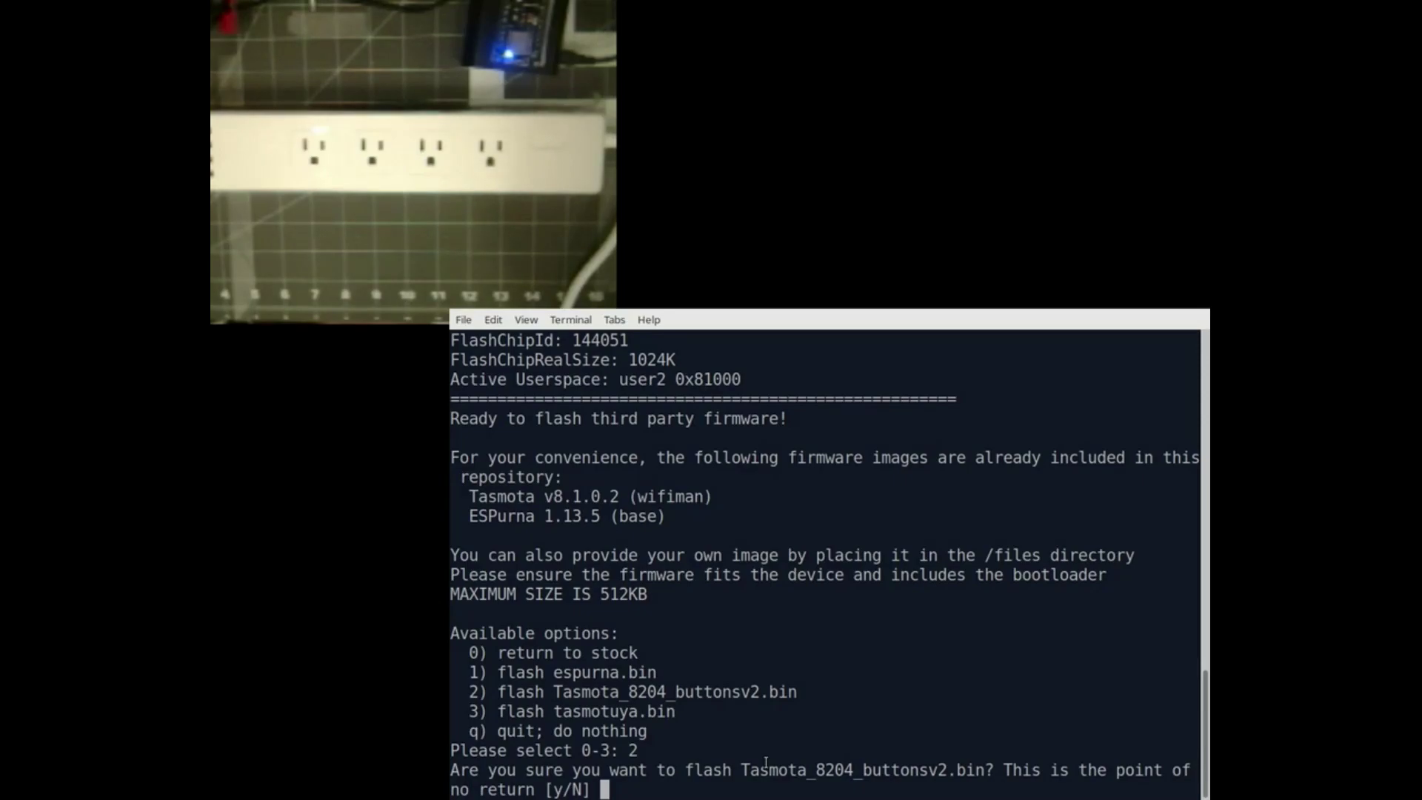
type("y")
key("Return")
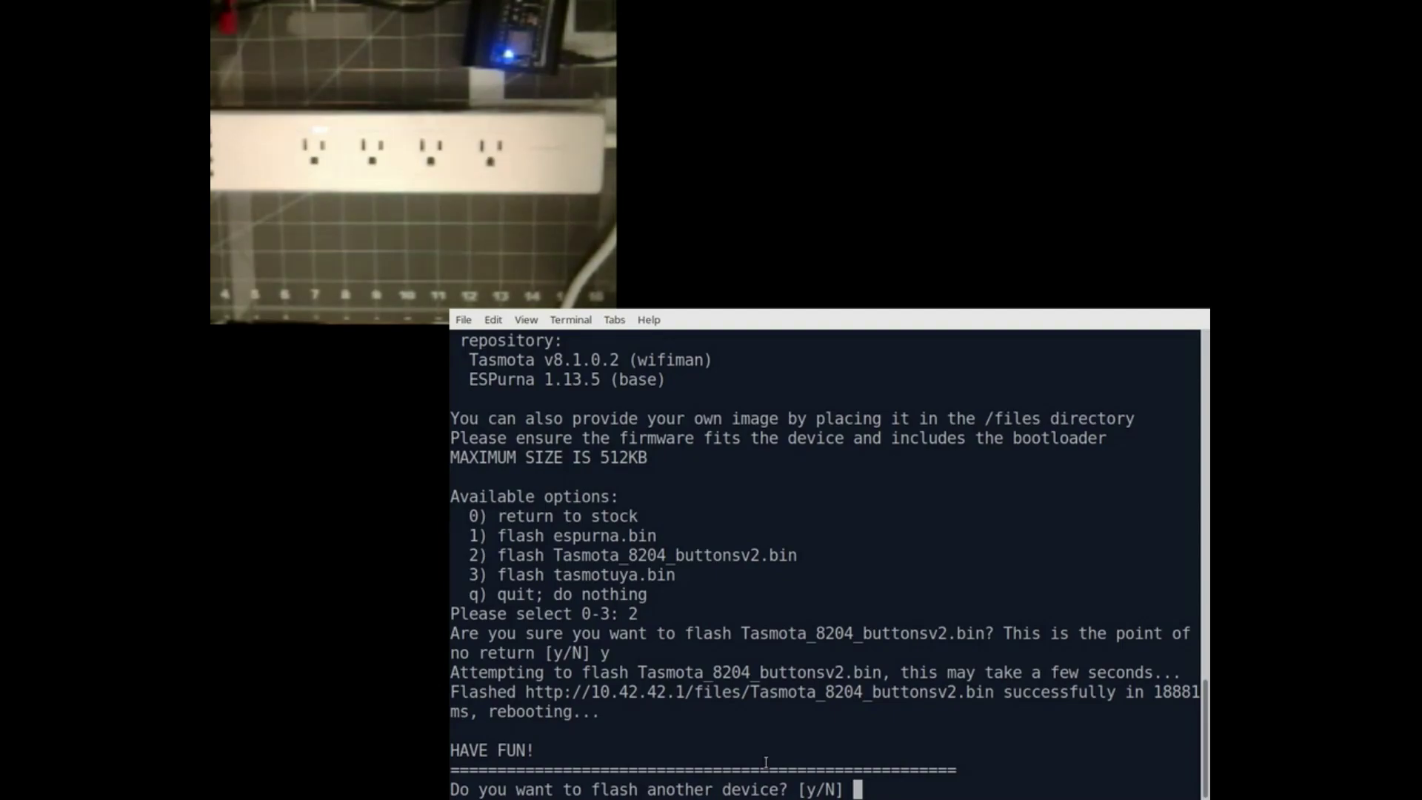
type("n")
key("Return")
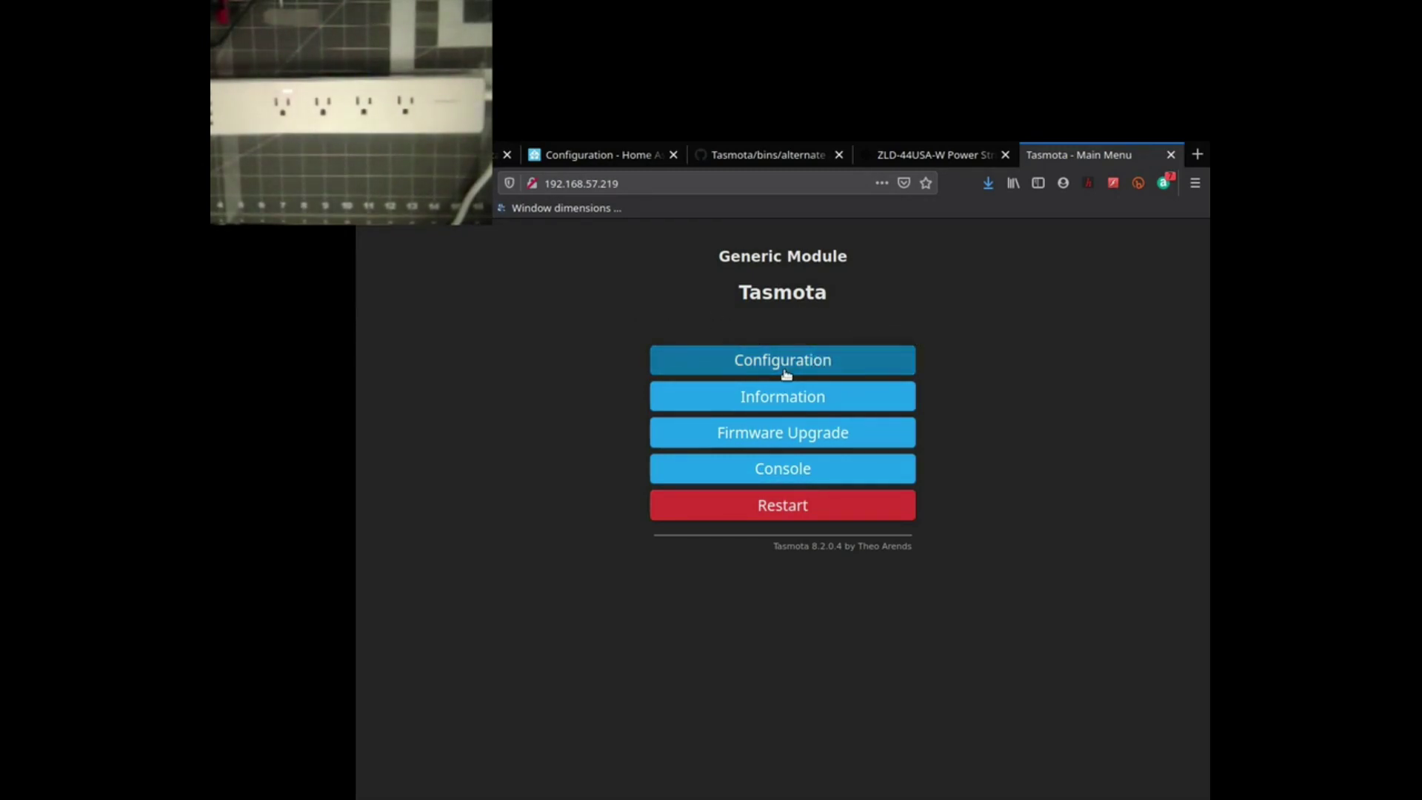
- Run 'reset 5' in the device console to erase saved settings
left_click(806, 476)
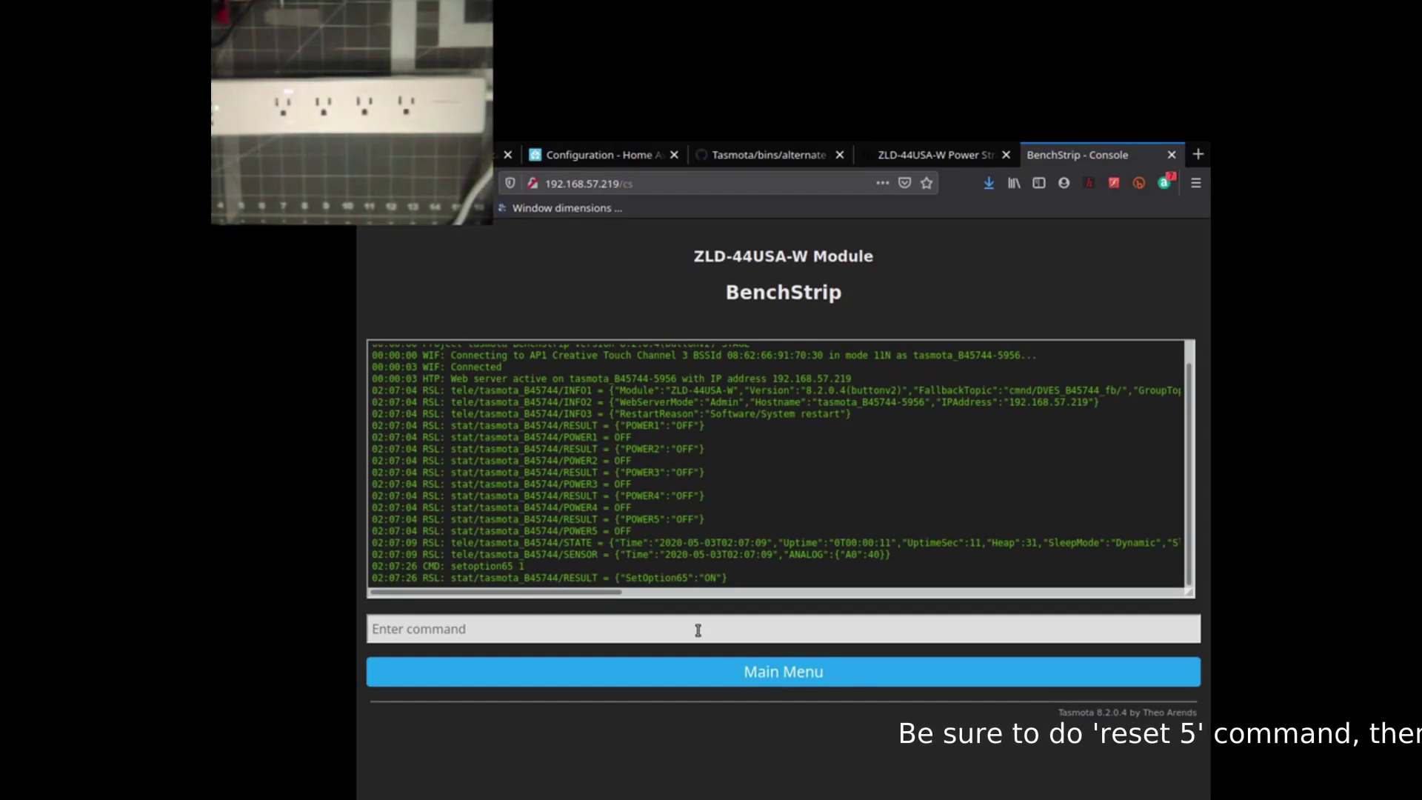
type("re")
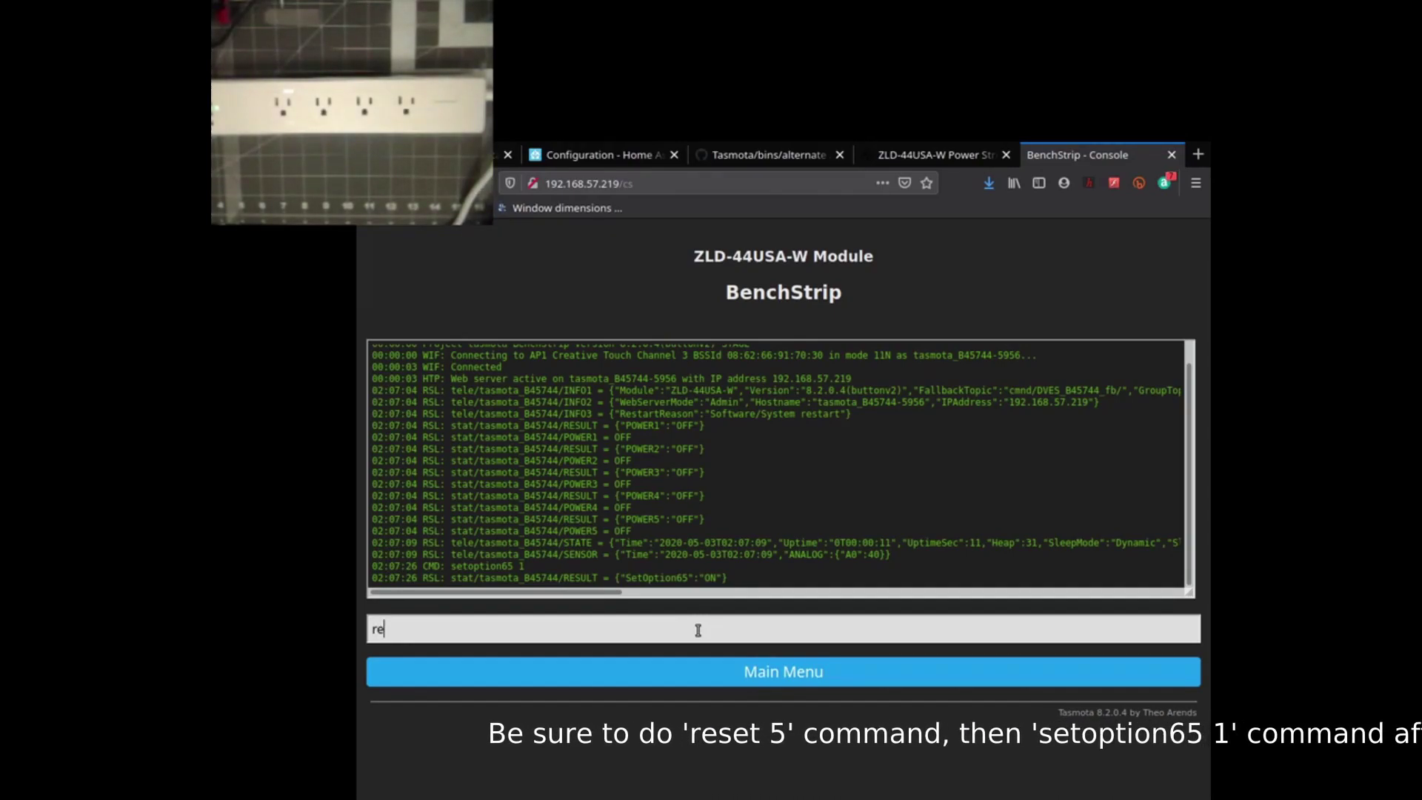
type("set 5")
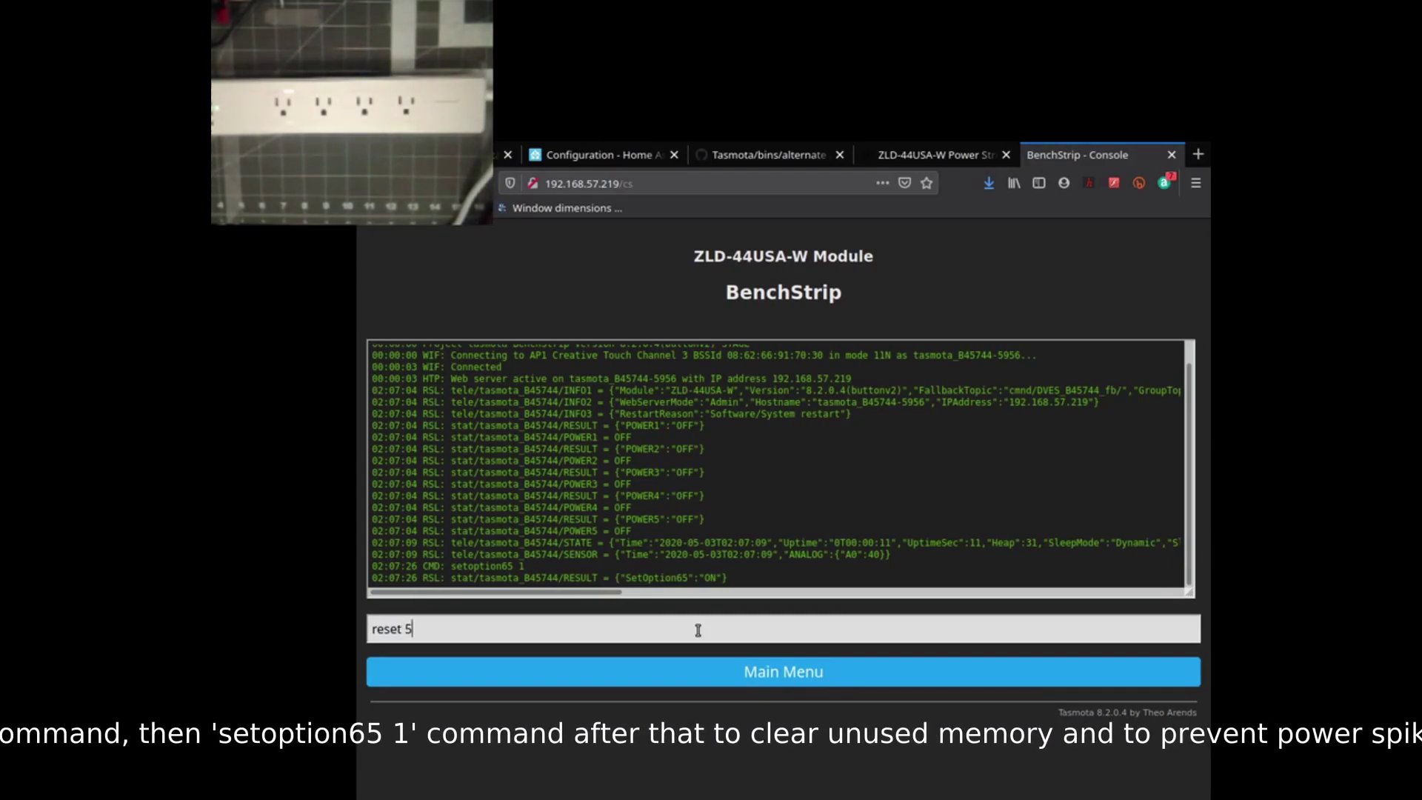
key("Return")
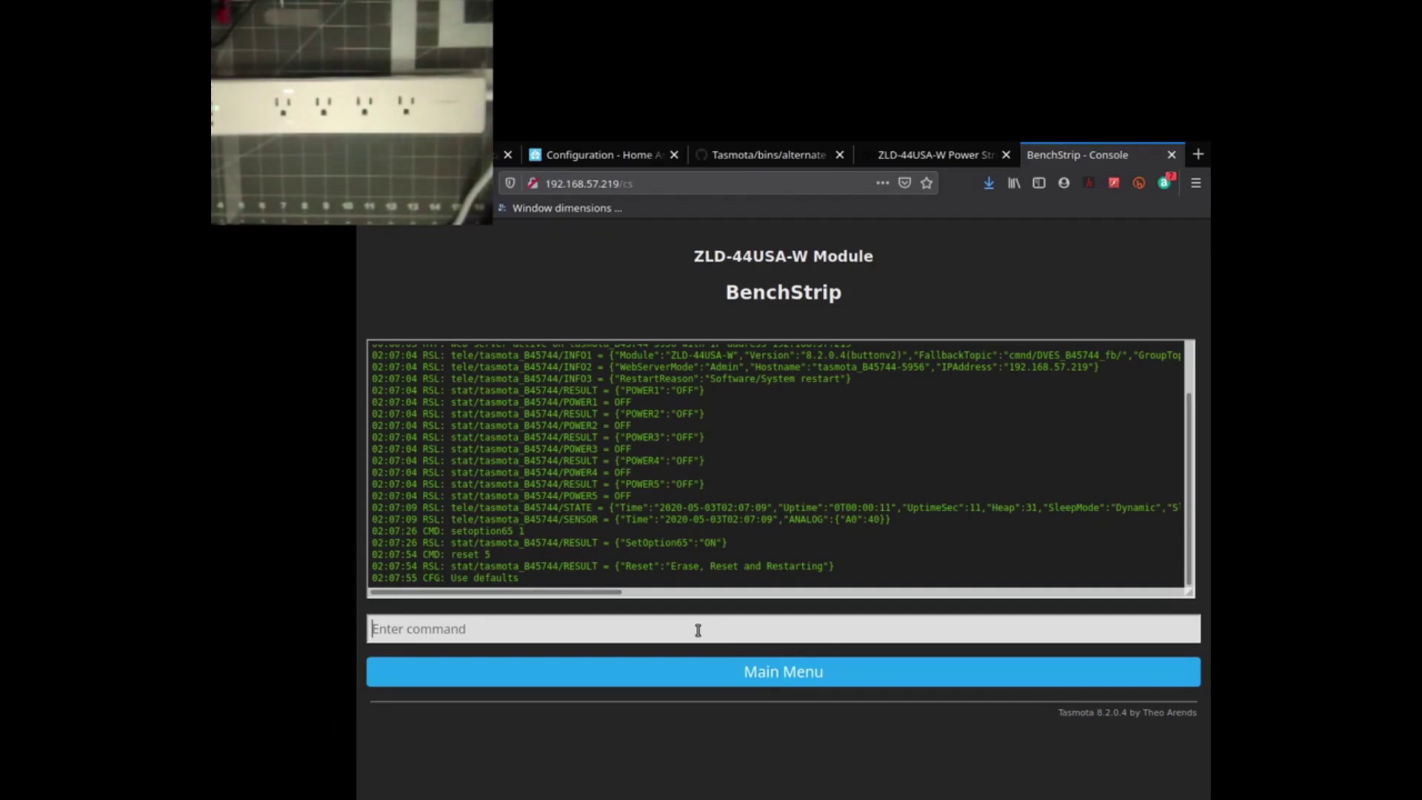
- In Configure Other, paste and activate the ZLD-44USA-W template and name Friendly Name 1 BenchStrip
left_click(792, 674)
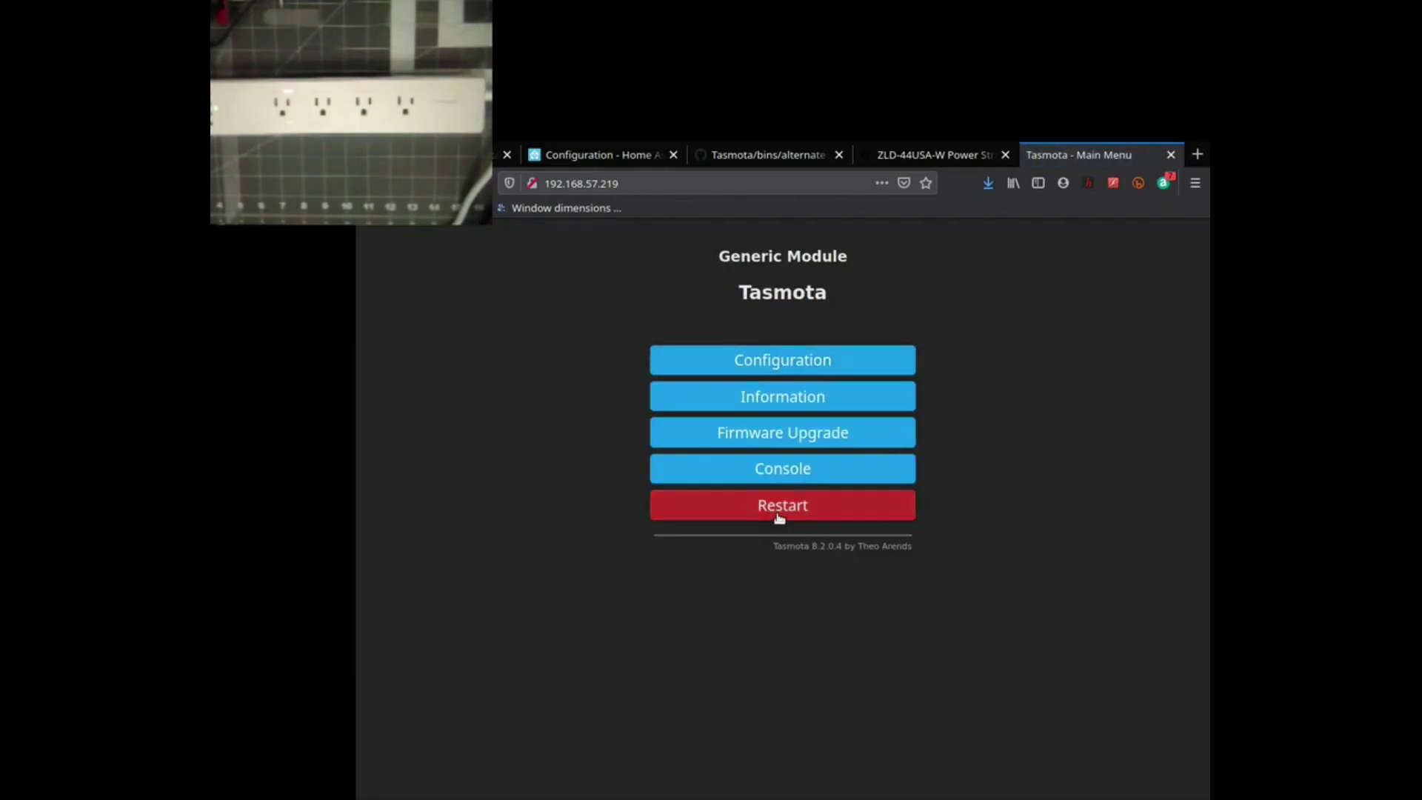
left_click(815, 365)
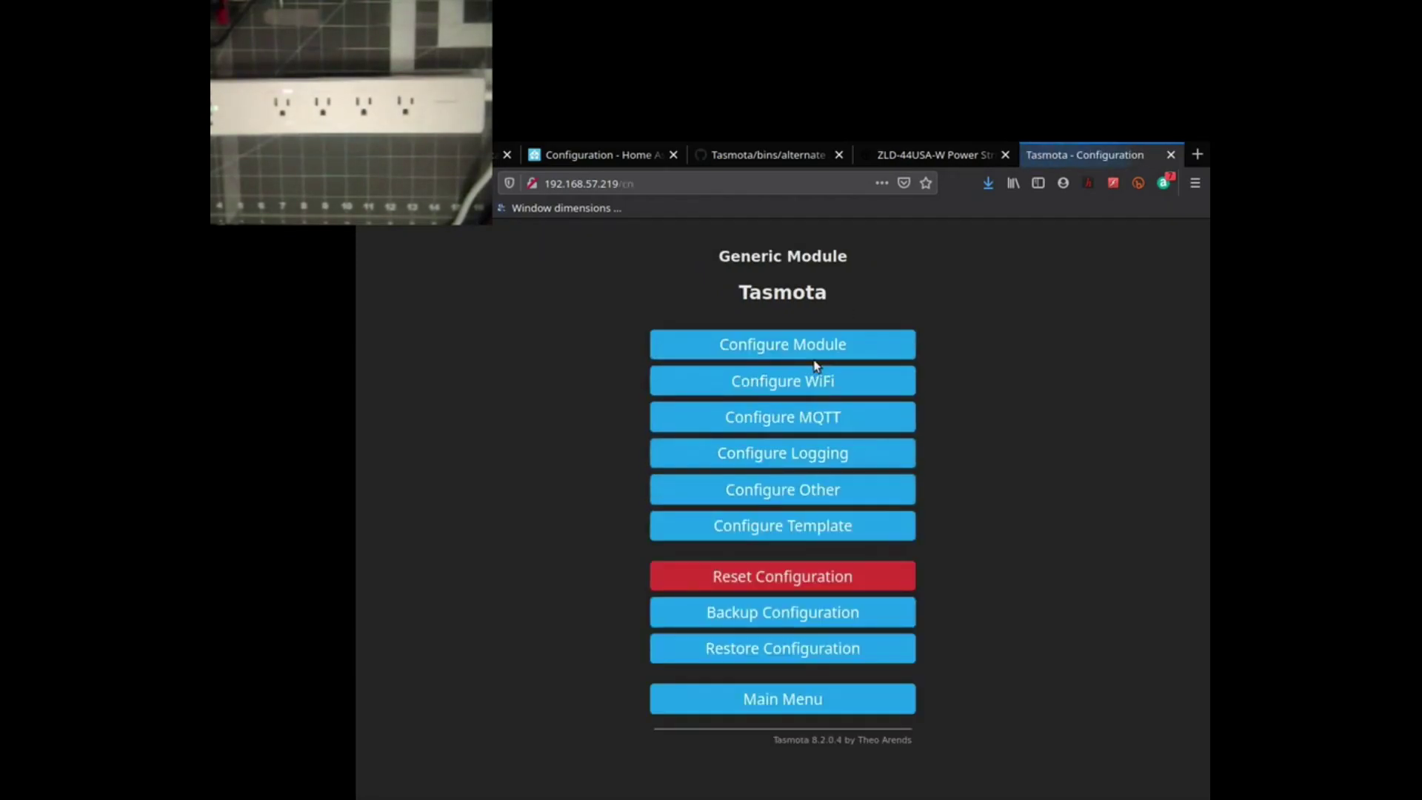
left_click(798, 507)
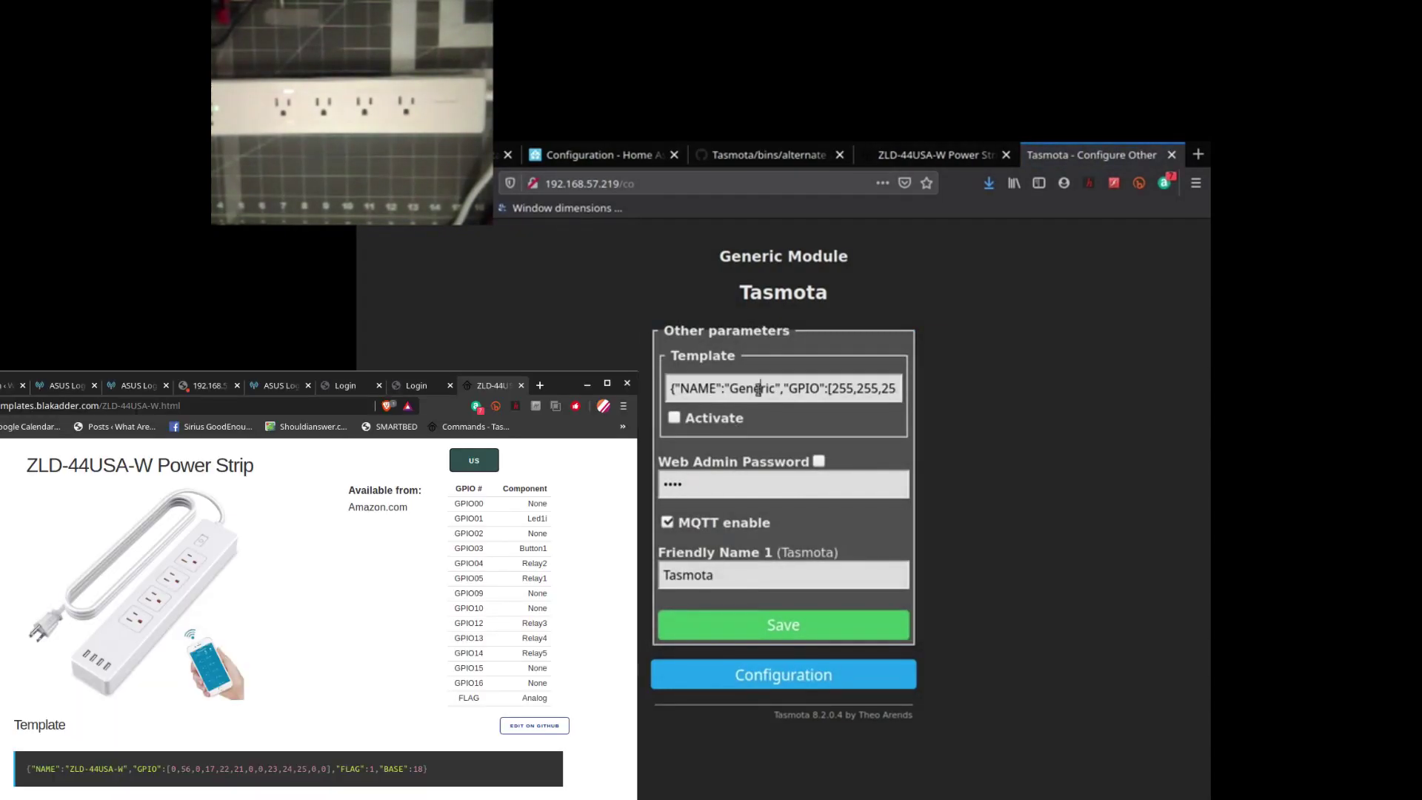
triple_click(758, 389)
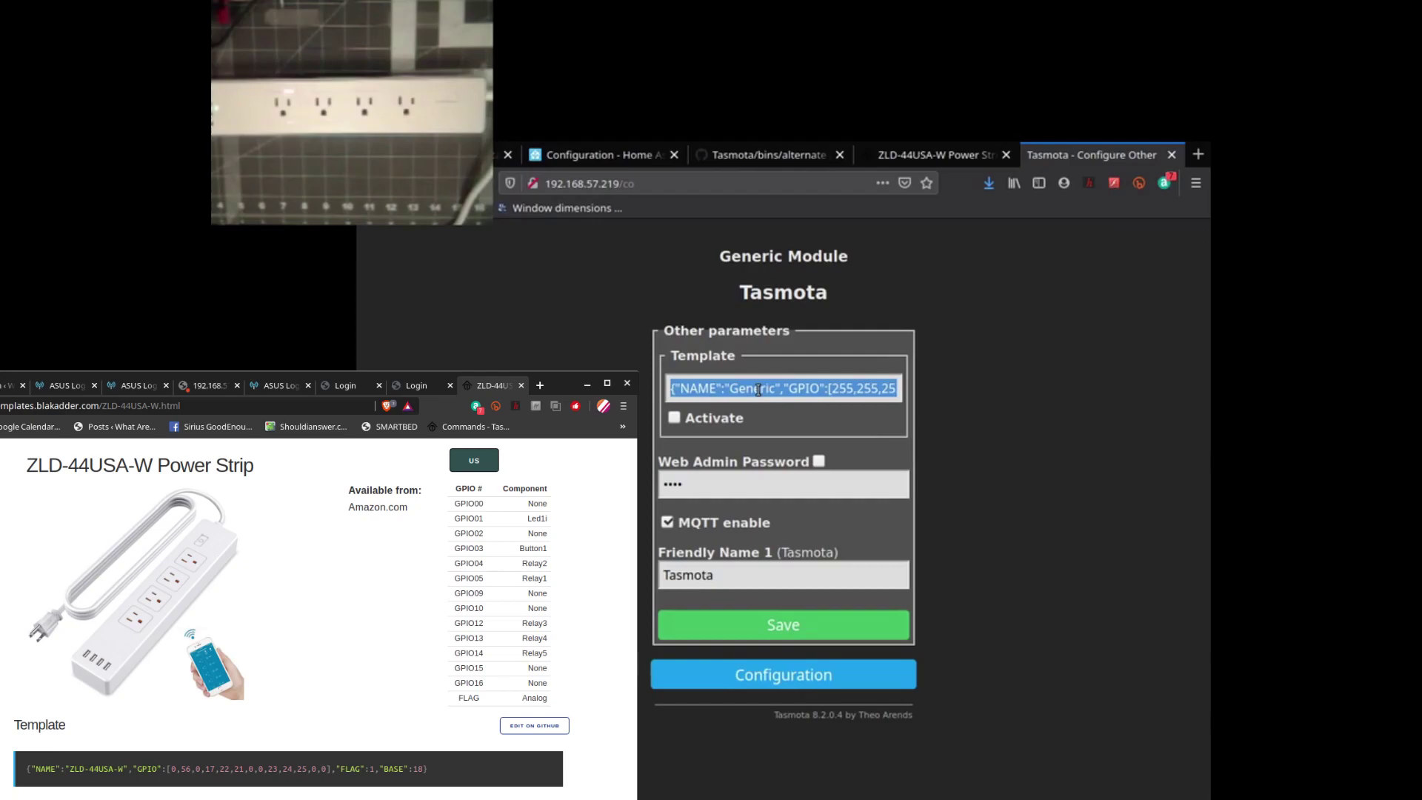
type("{\"NAME\":\"ZLD-44USA-W\",\"GPIO\":[0,56,0,17,22,21,0,0,23,24,25,0,0],\"FLAG\":1,\"BASE\":18}")
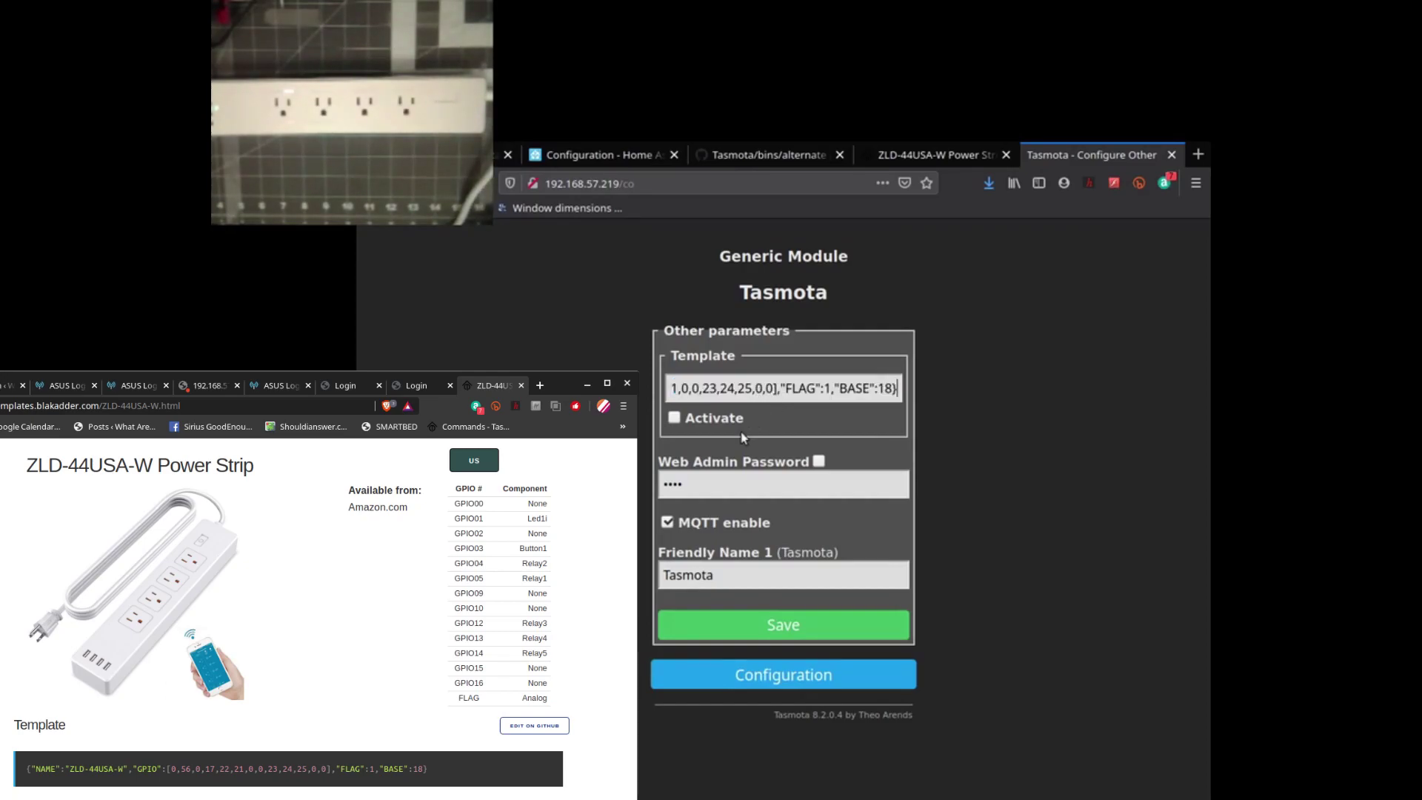
left_click(673, 419)
triple_click(753, 577)
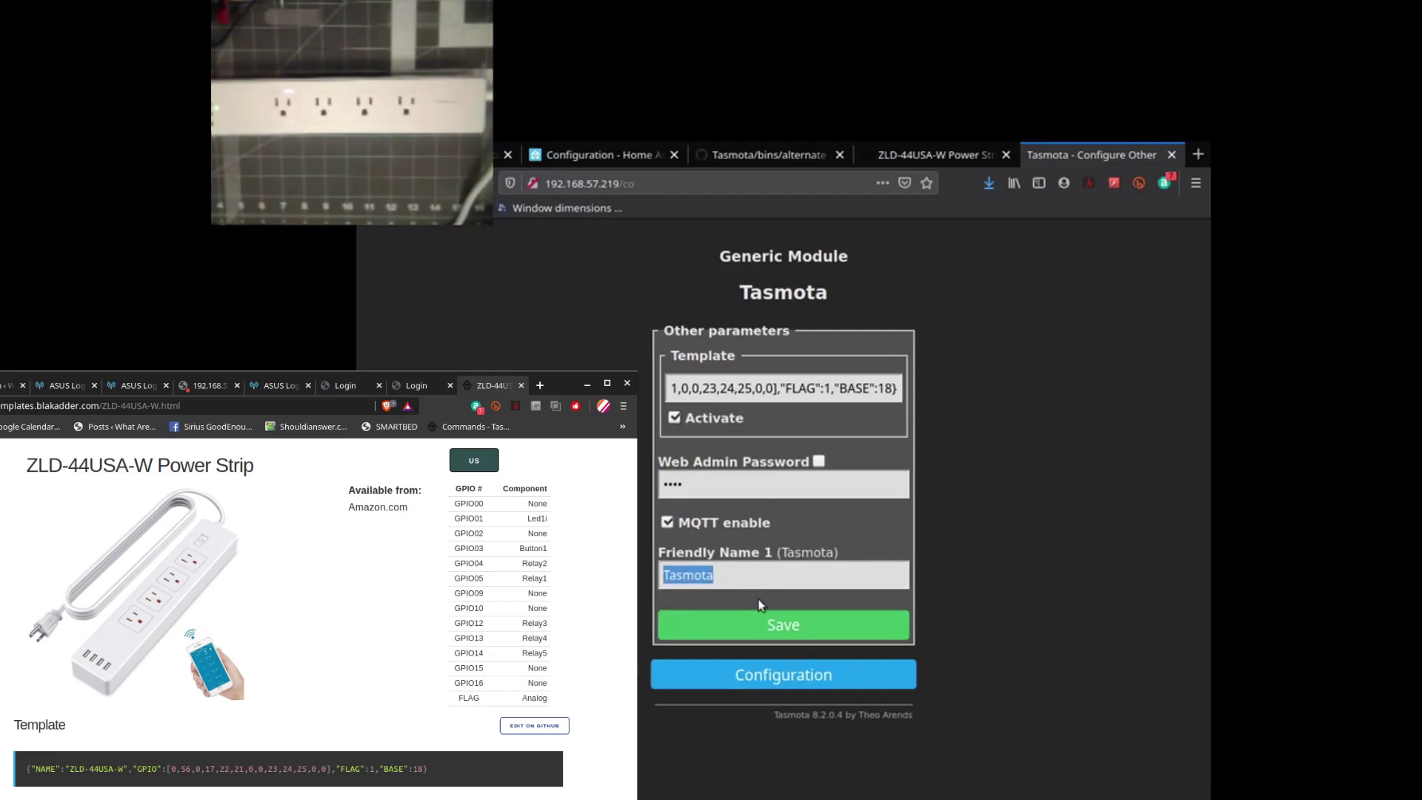
type("BenchStr")
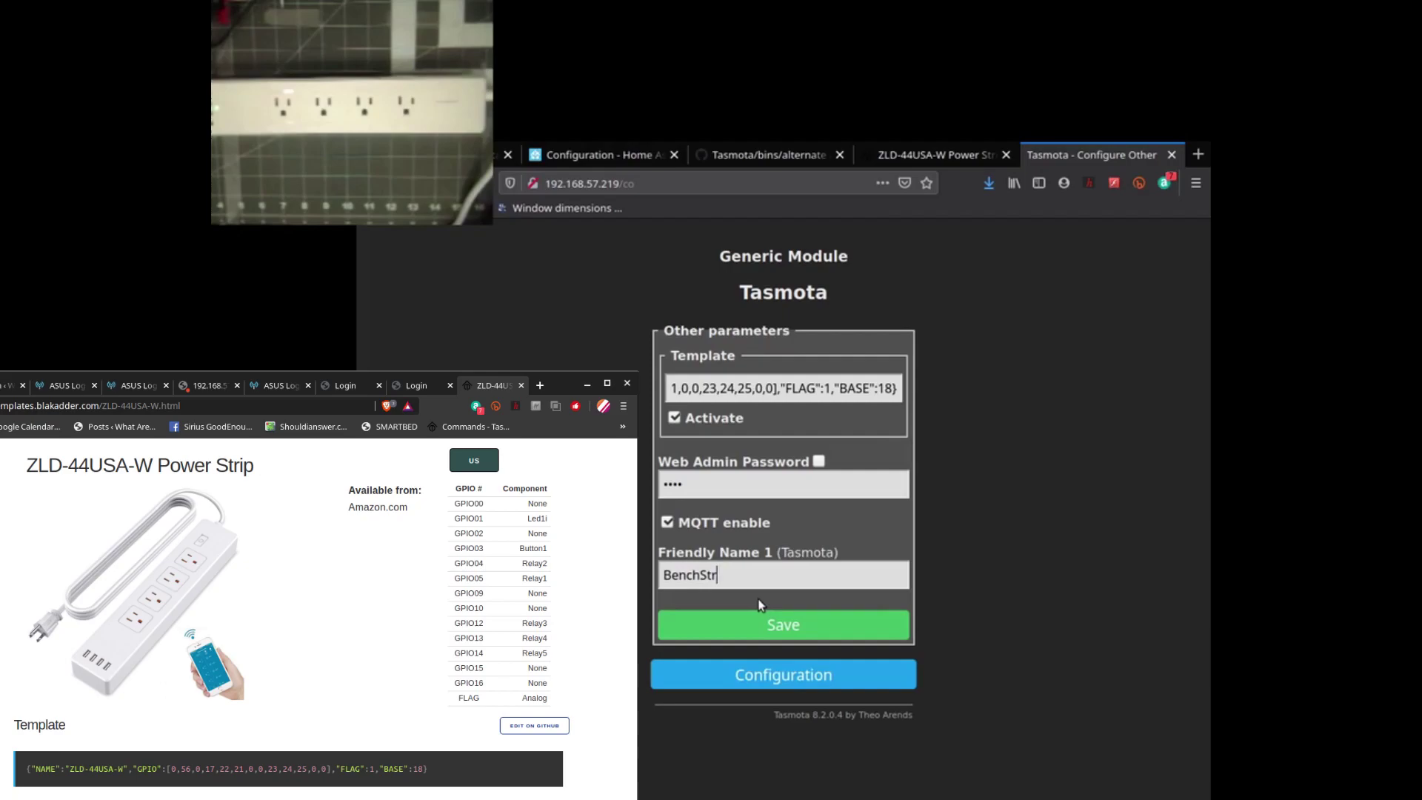
type("ip")
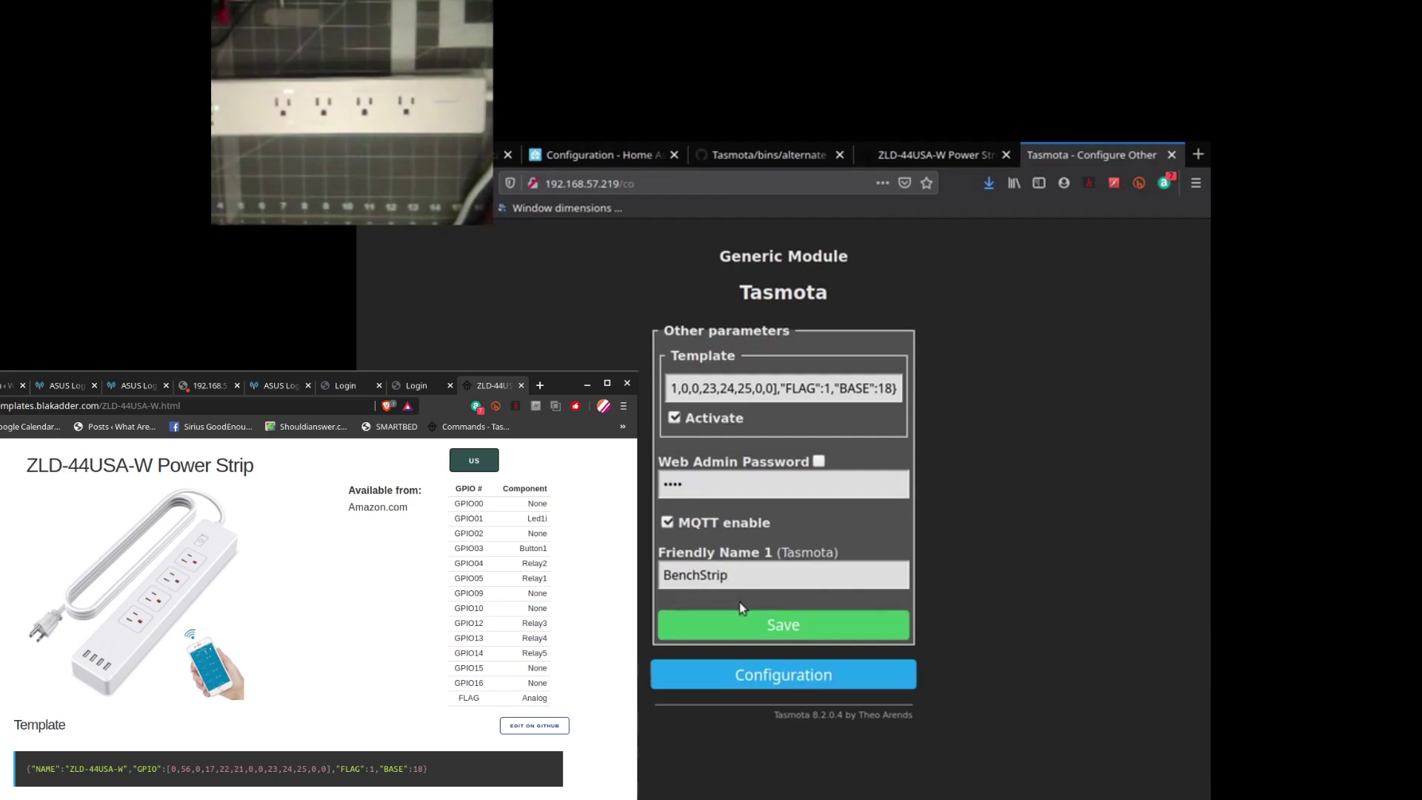
- Save the settings, then switch relay 1 on and off
left_click(806, 631)
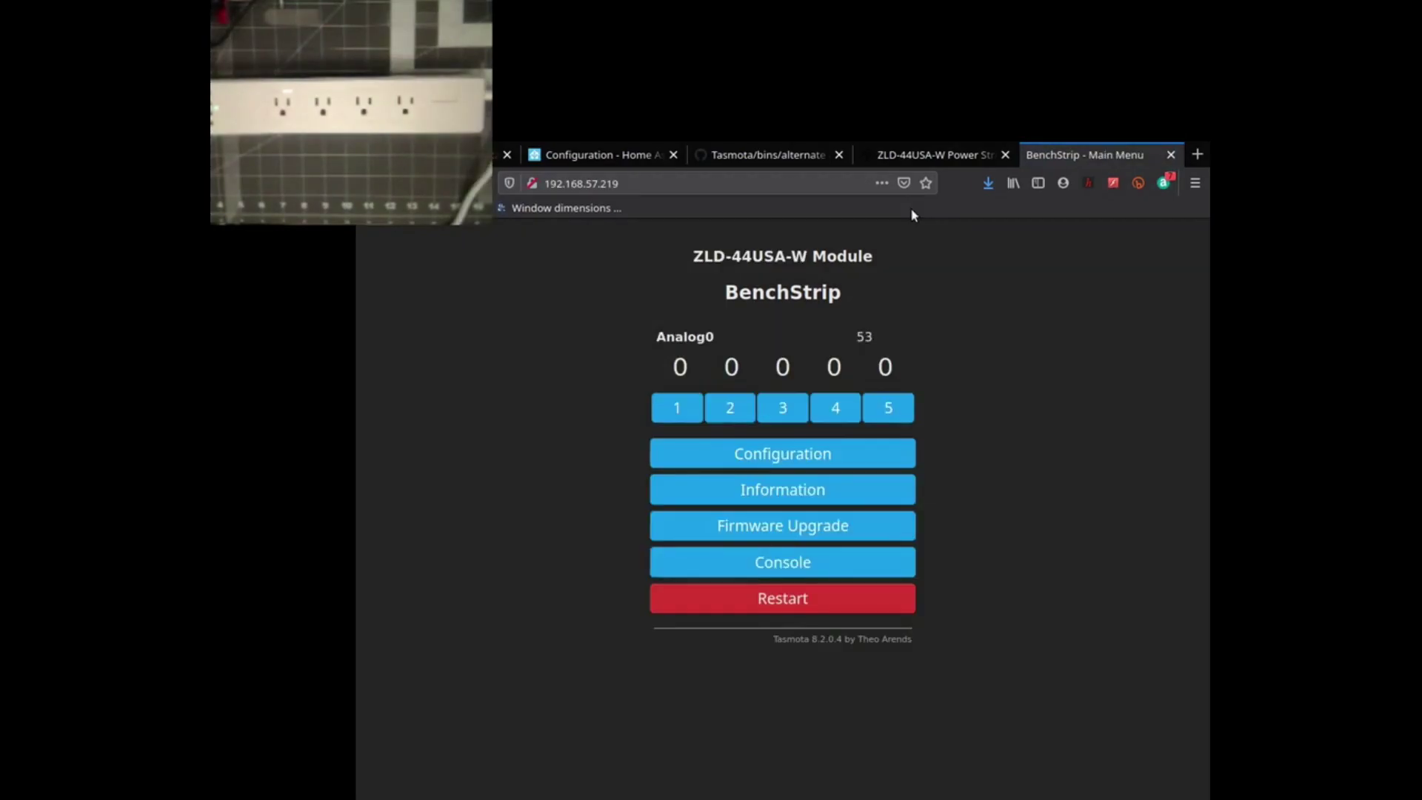
left_click(905, 417)
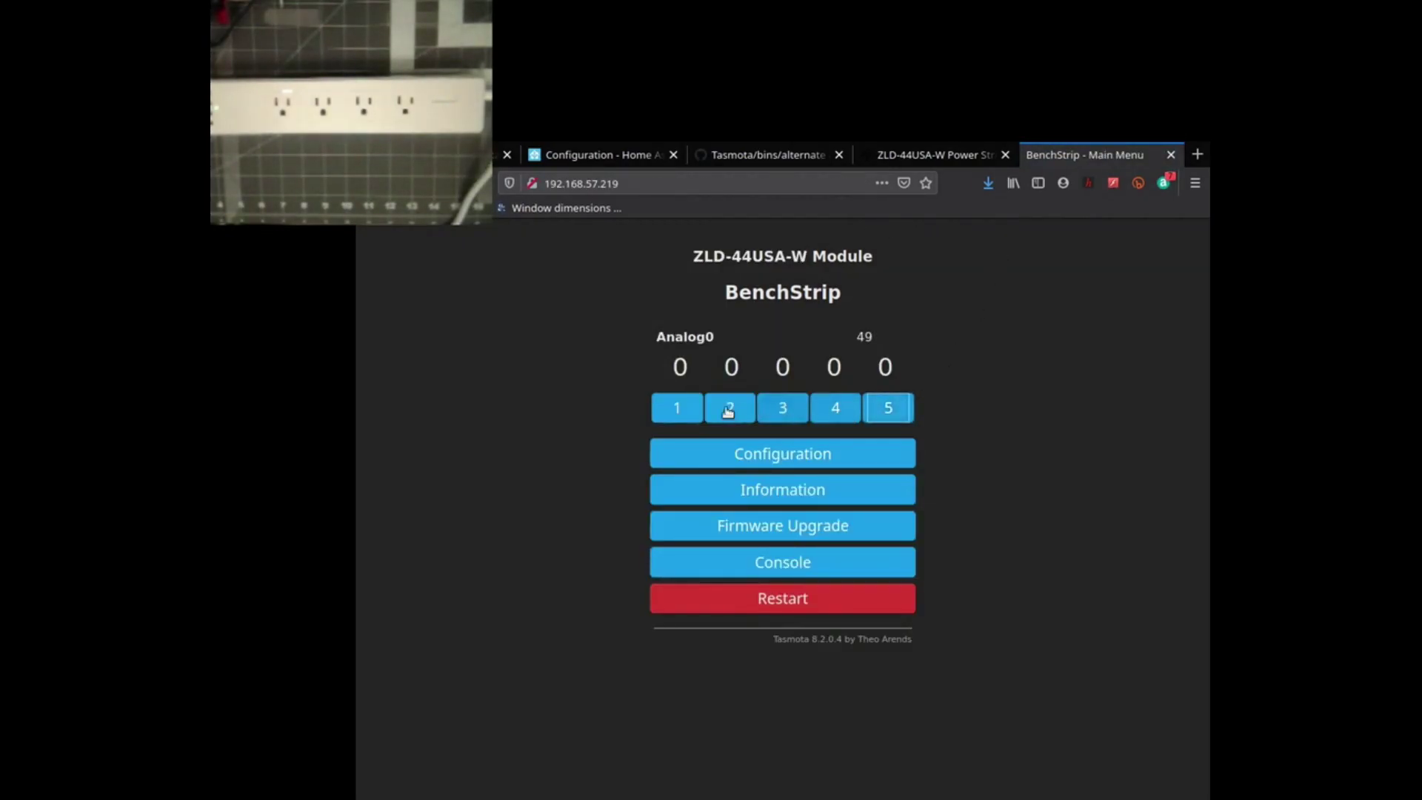
left_click(676, 412)
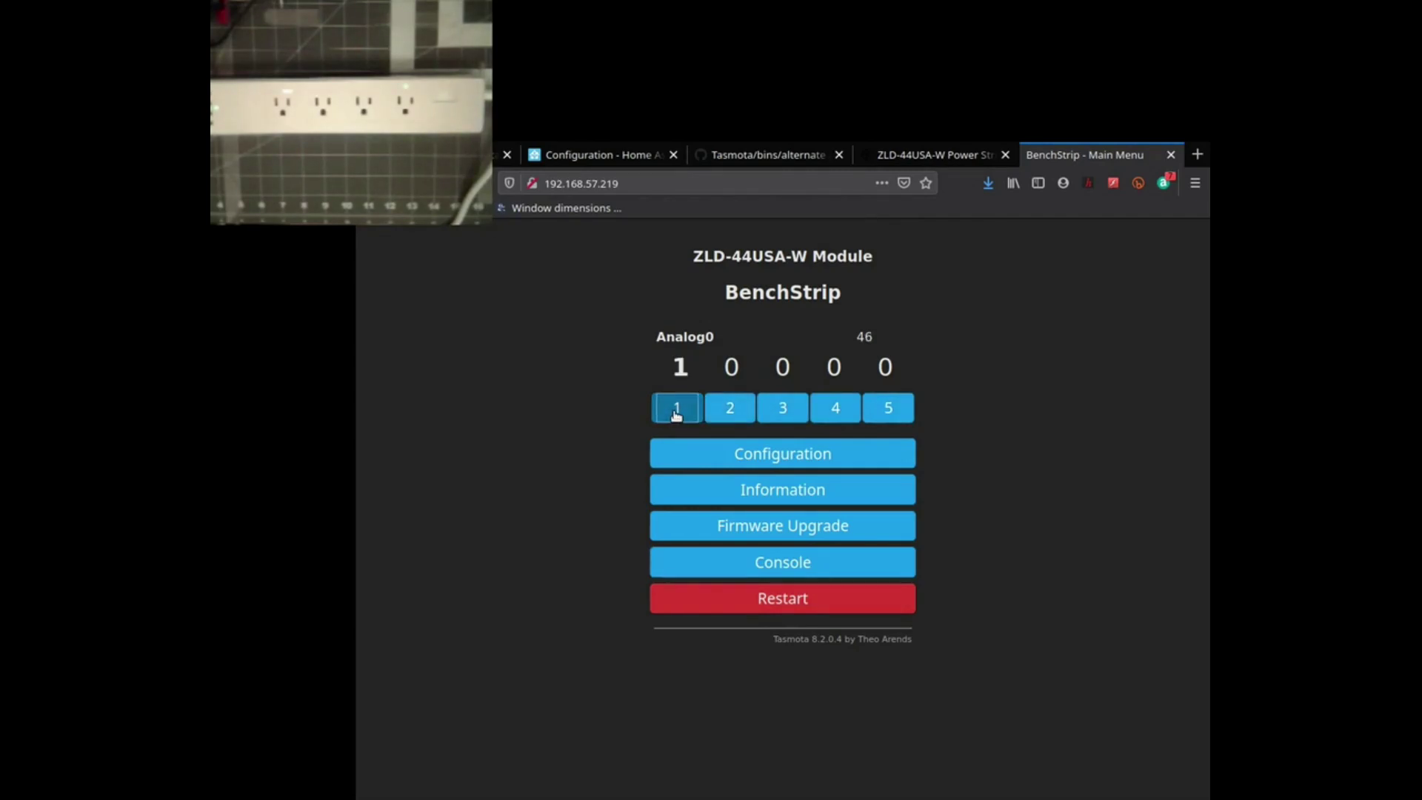
left_click(676, 414)
- Switch relays 2, 3 and 4 on and off, and cycle relay 5 twice
left_click(728, 407)
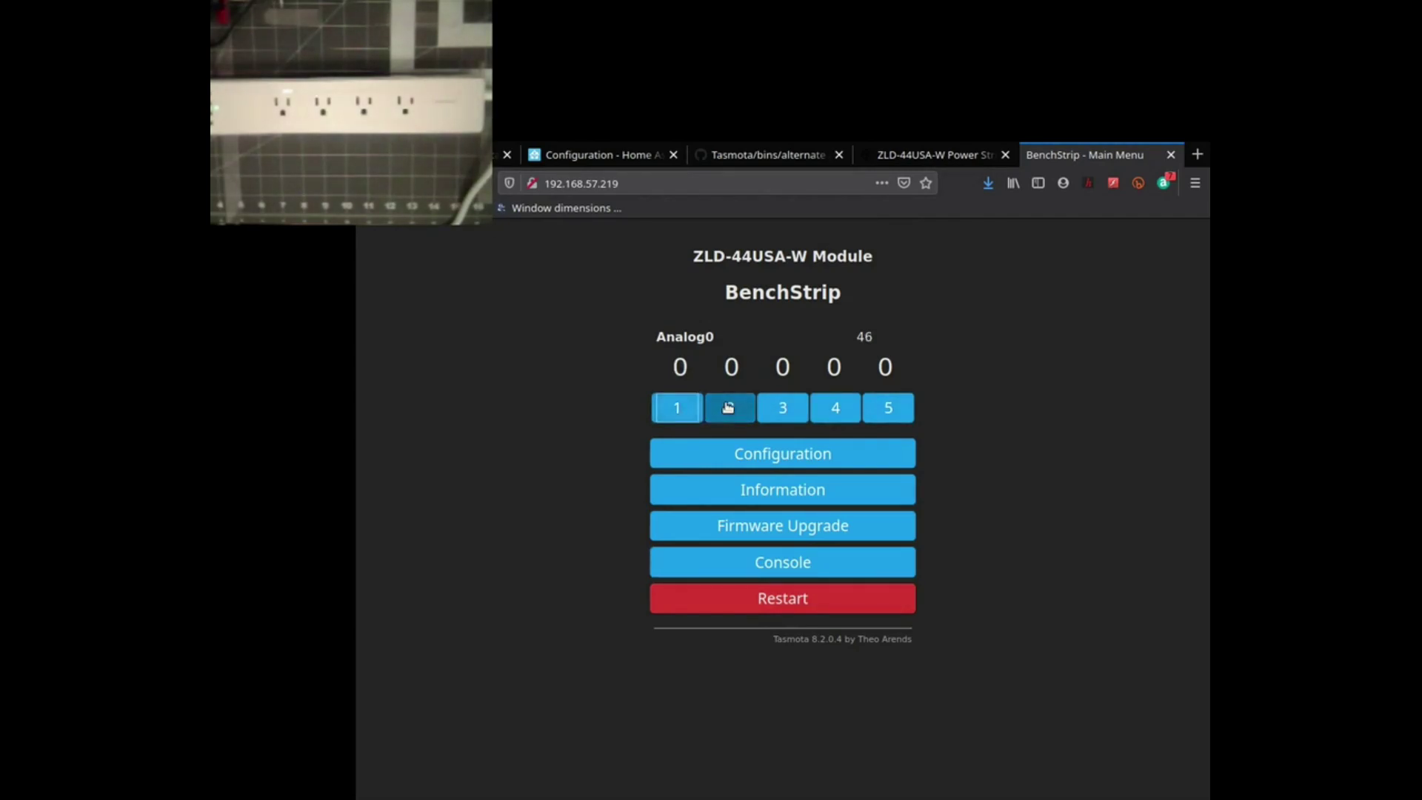
left_click(728, 407)
left_click(784, 409)
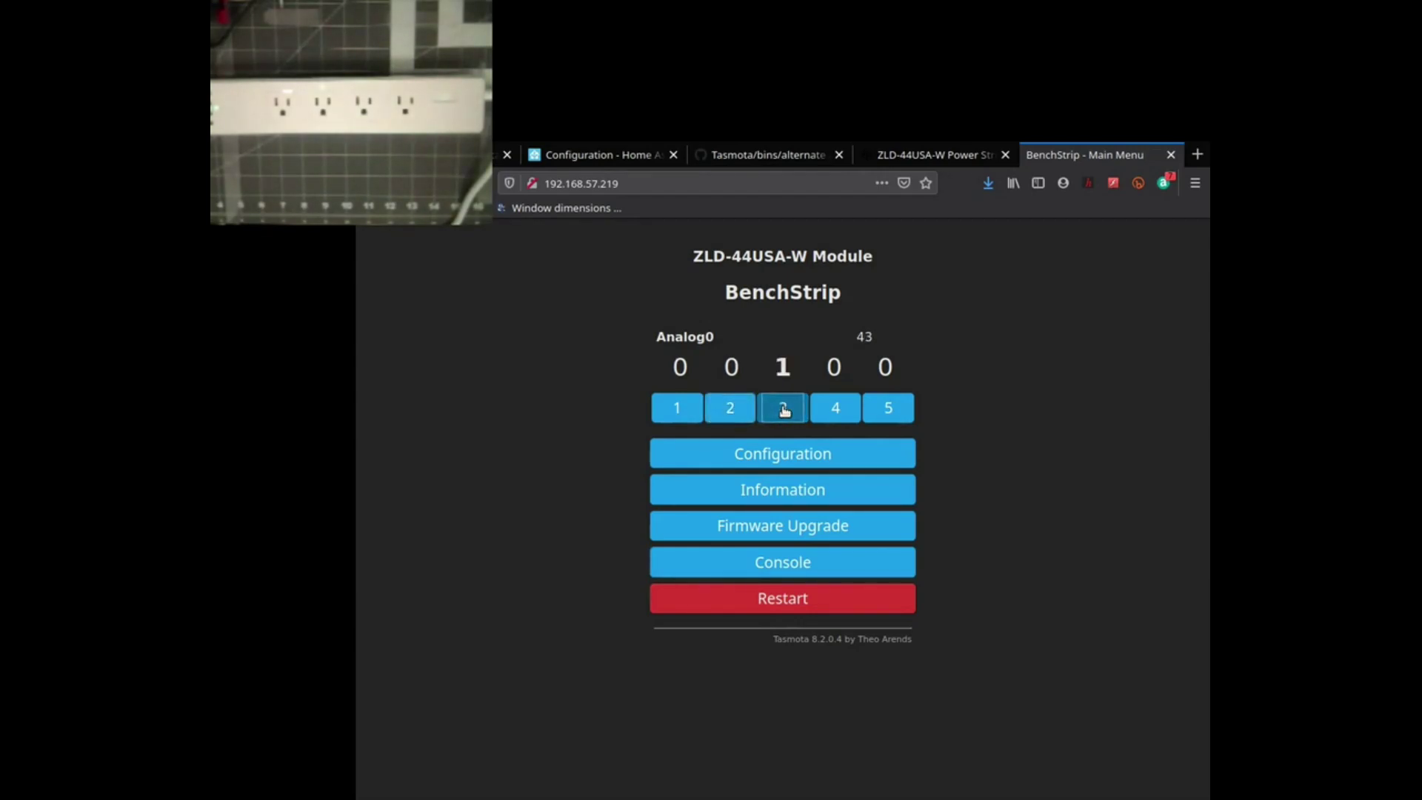
left_click(783, 409)
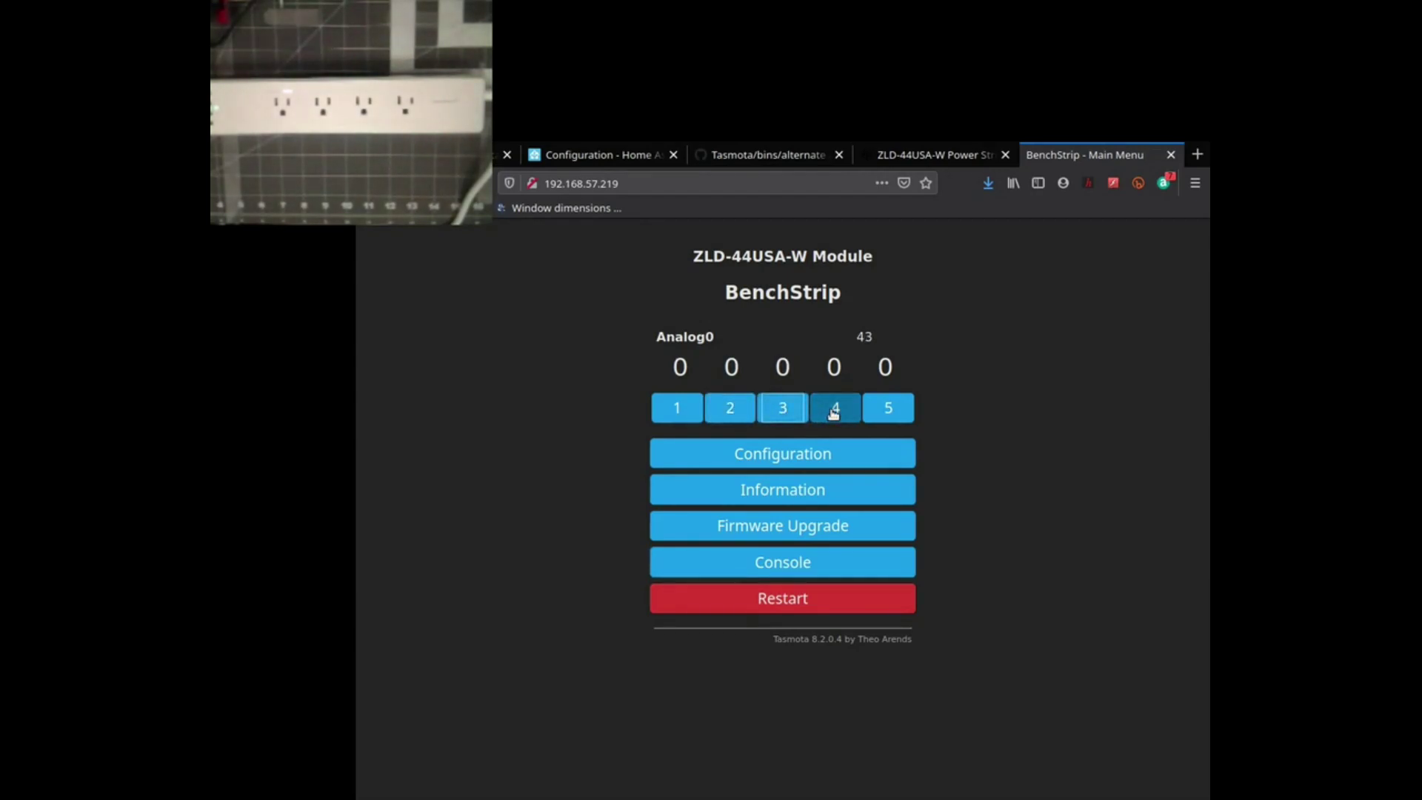
left_click(832, 412)
left_click(832, 412)
left_click(886, 415)
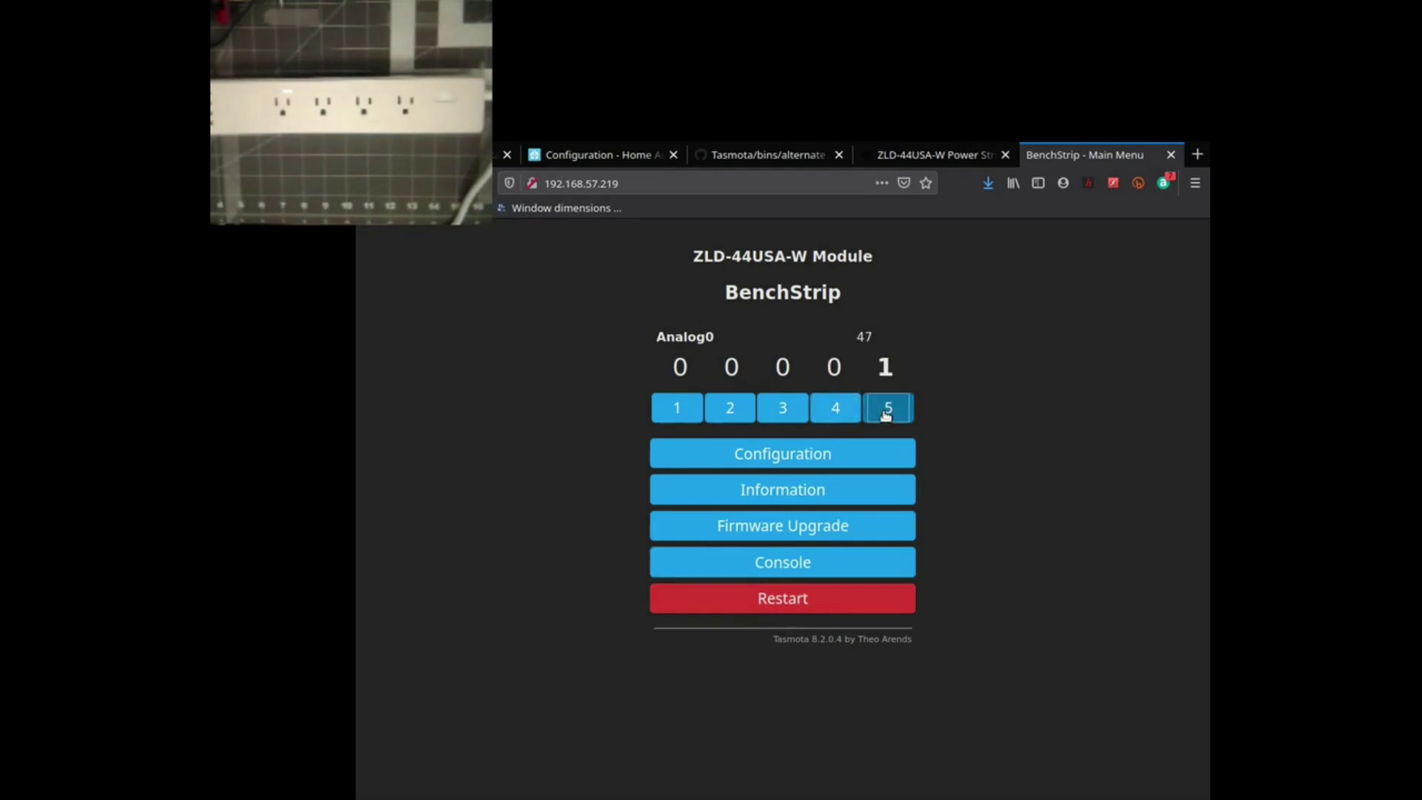
left_click(885, 414)
left_click(885, 415)
left_click(885, 414)
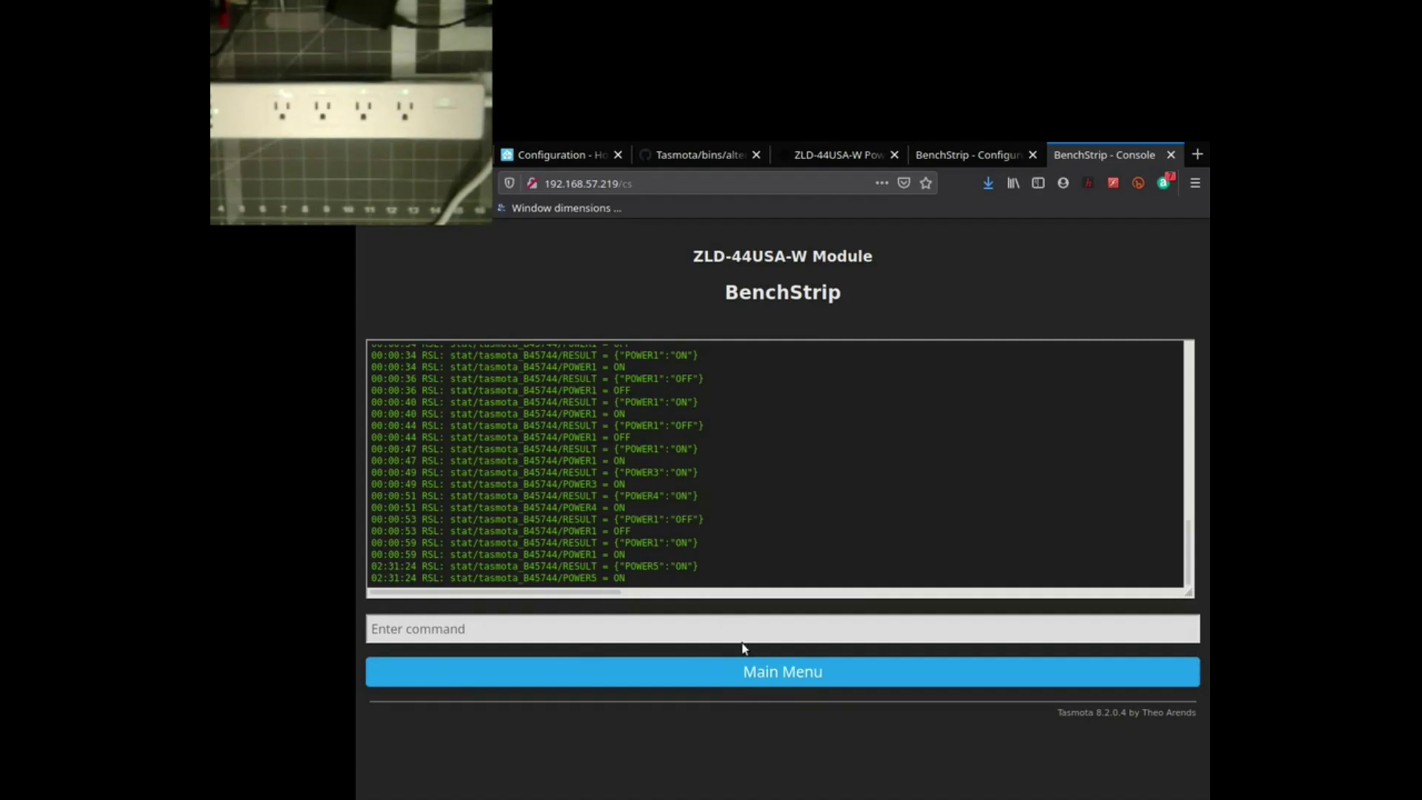
left_click(771, 676)
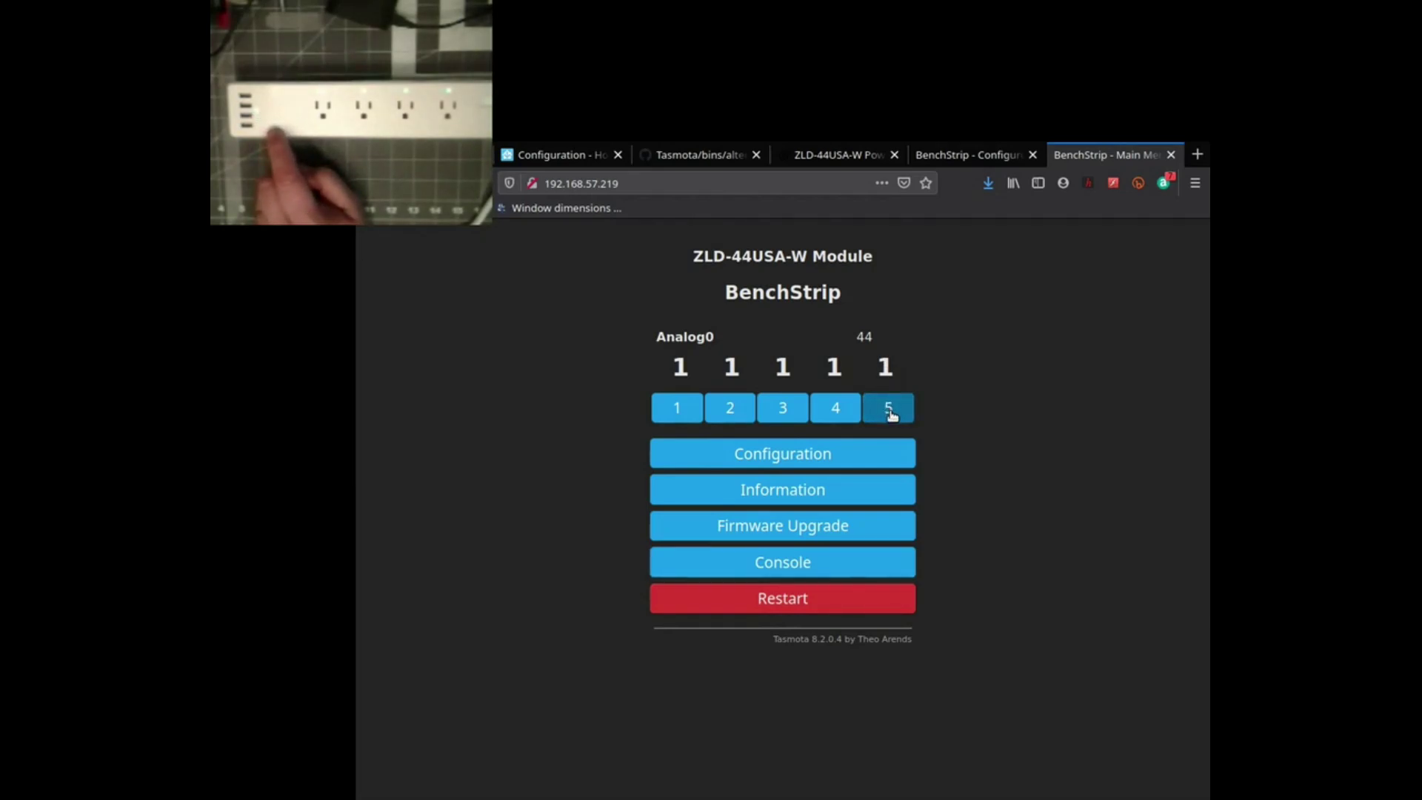
left_click(891, 413)
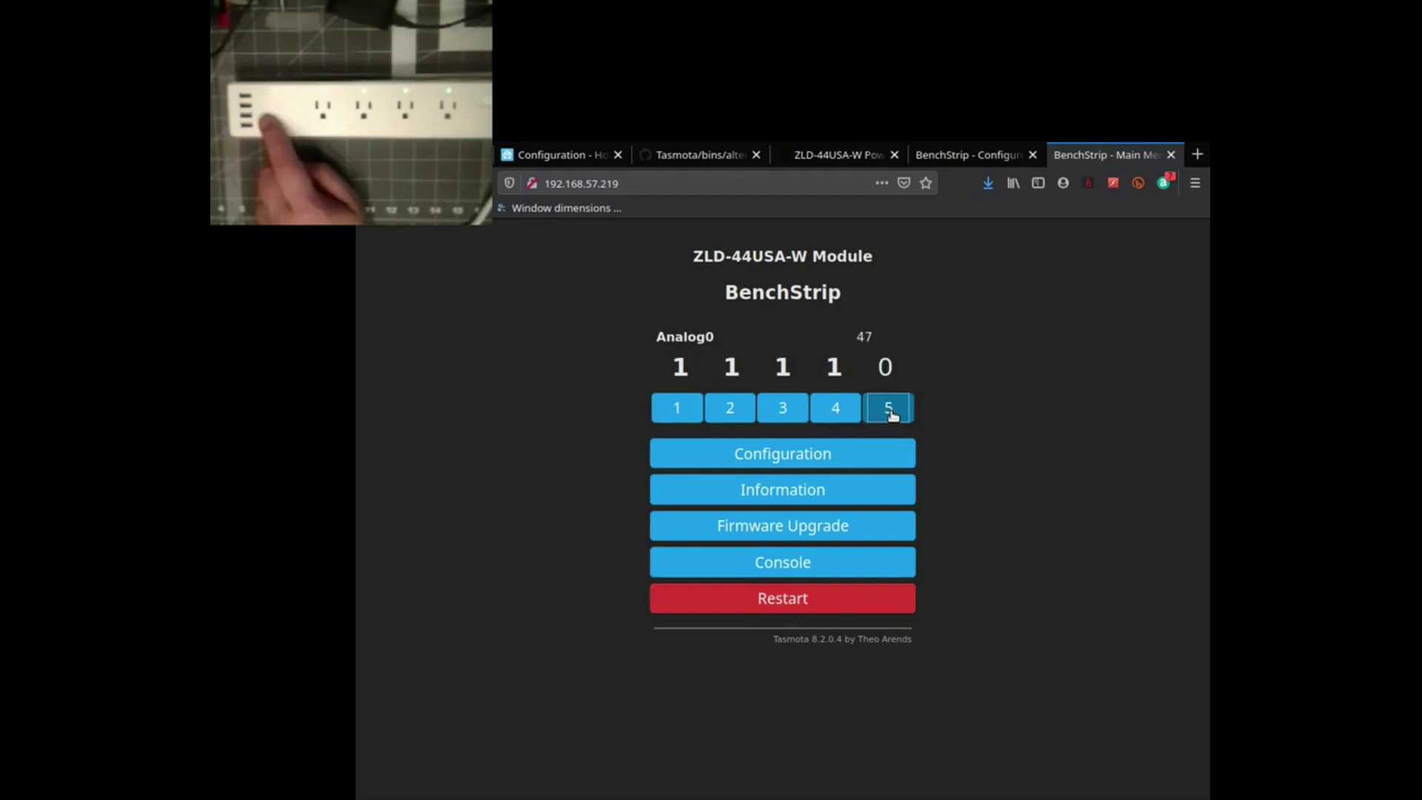
left_click(892, 415)
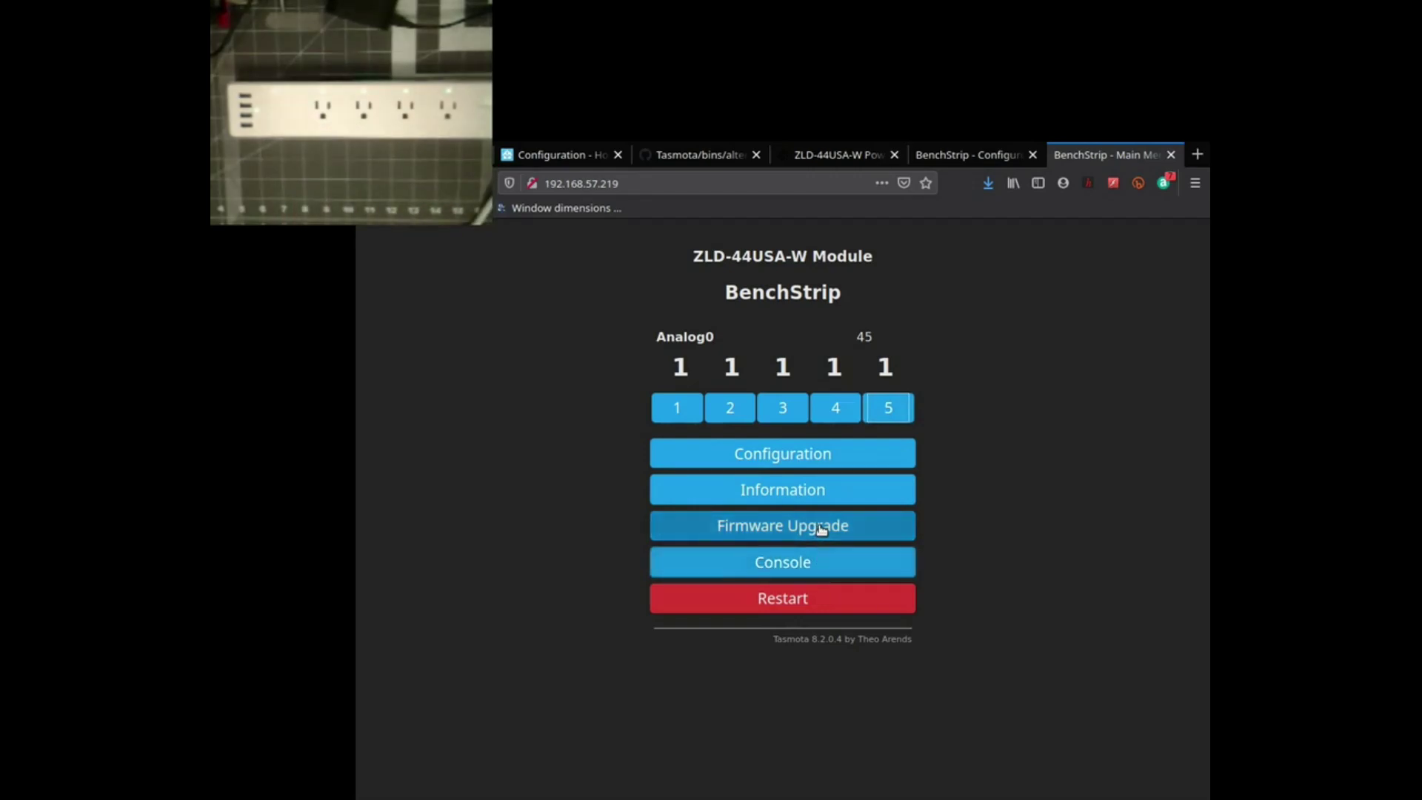
- Open Configure Other and inspect the ZLD-44USA-W template text, then scroll down to Save
left_click(811, 462)
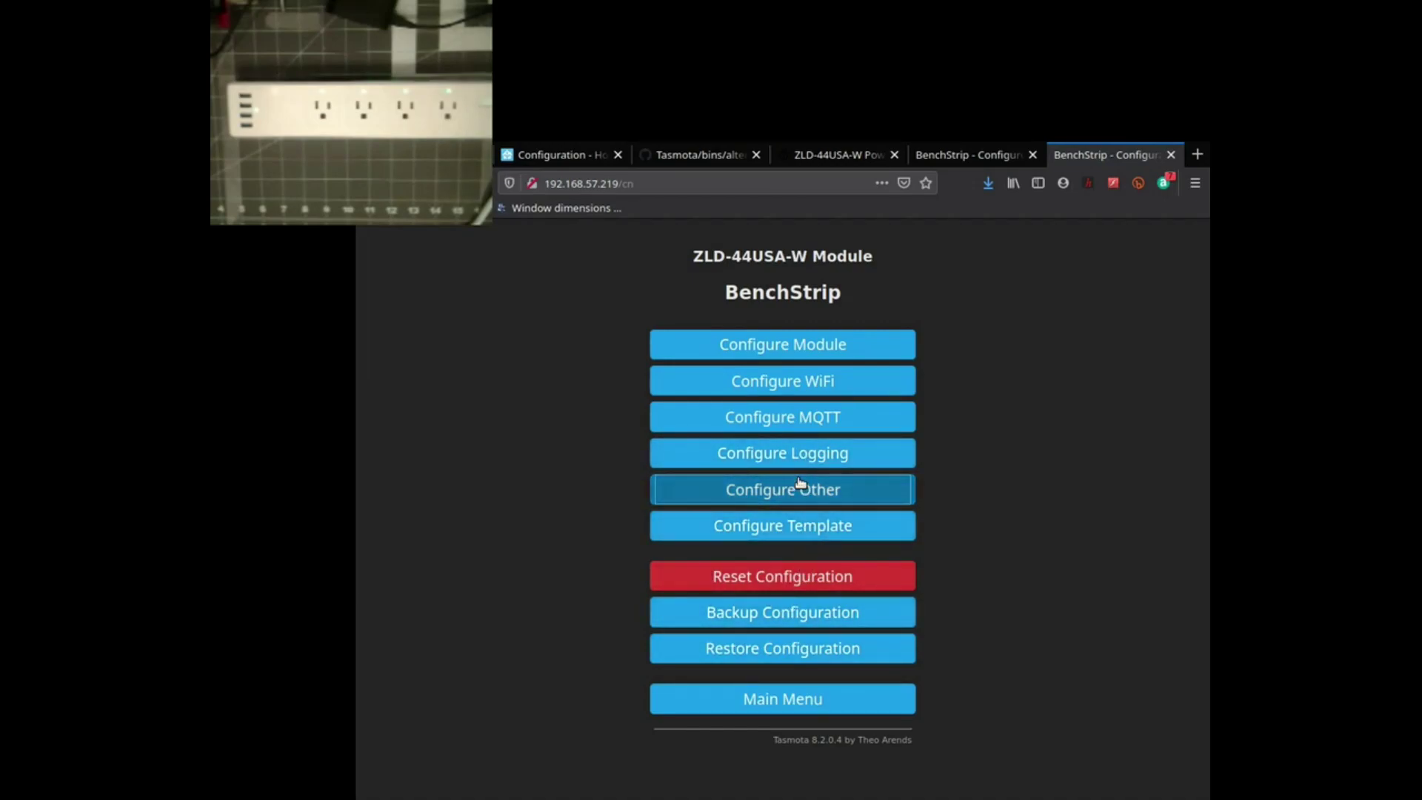
left_click(771, 490)
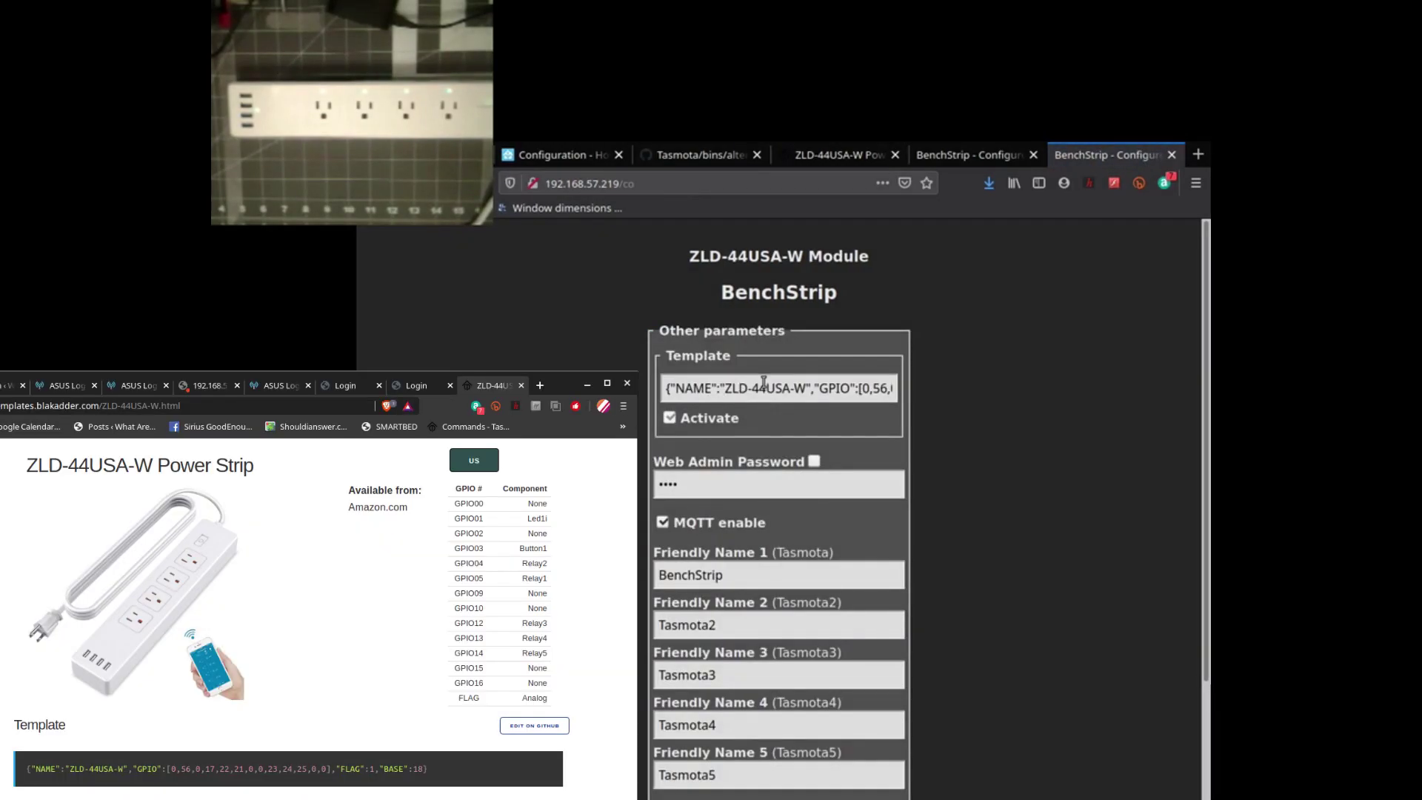
left_click(764, 382)
key("Right")
key("Right")
key("Right")
key("Right")
key("Right")
key("Right")
key("Right")
key("Right")
key("Right")
key("Right")
key("Right")
key("Right")
key("Right")
key("Right")
key("Right")
key("Right")
key("Right")
key("Right")
key("Right")
key("Right")
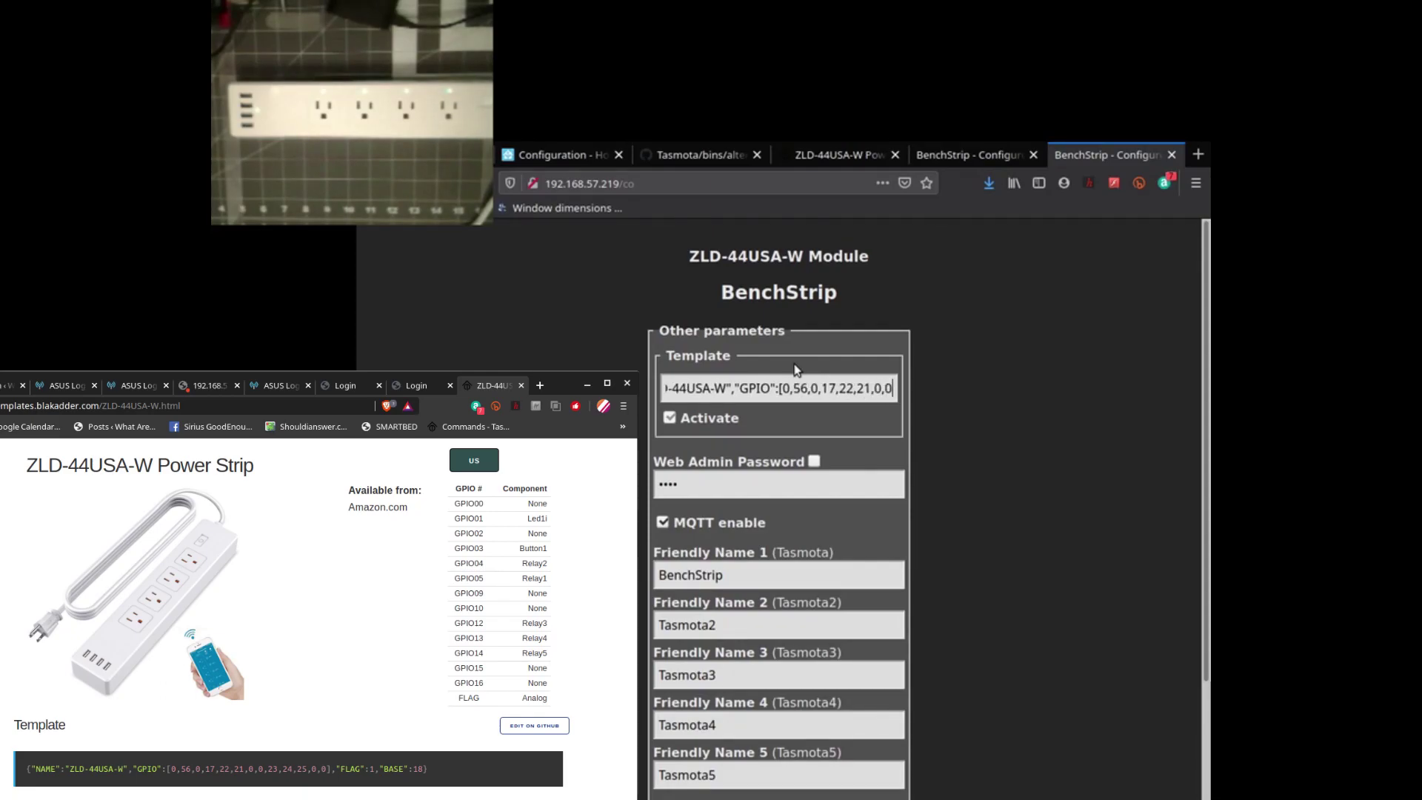
key("Right")
key("Right")
key("Right")
key("Right")
key("Right")
key("Right")
key("Right")
key("Right")
key("Right")
key("Right")
key("Right")
key("Right")
key("Right")
key("Right")
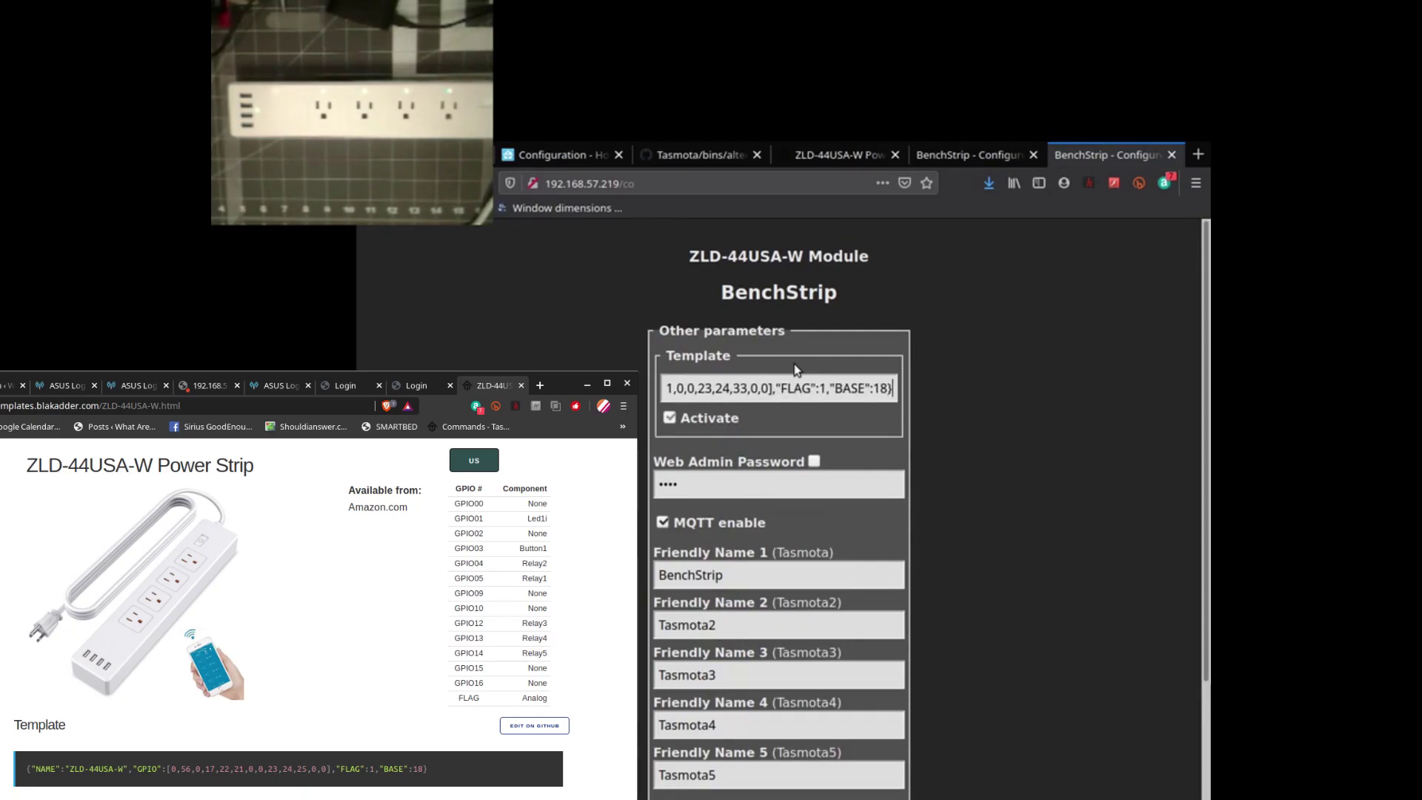
left_click(737, 390)
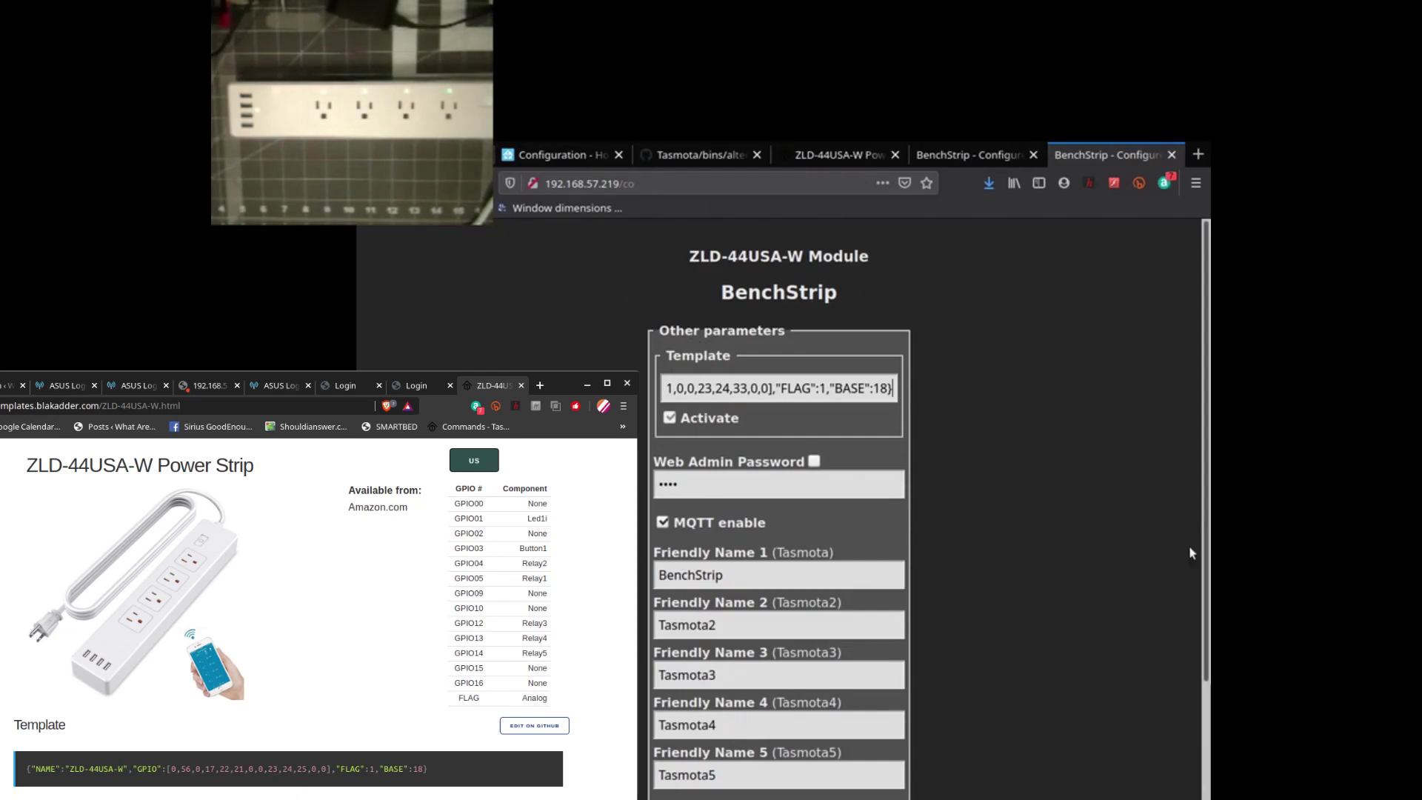
scroll(1075, 600, "down", 3)
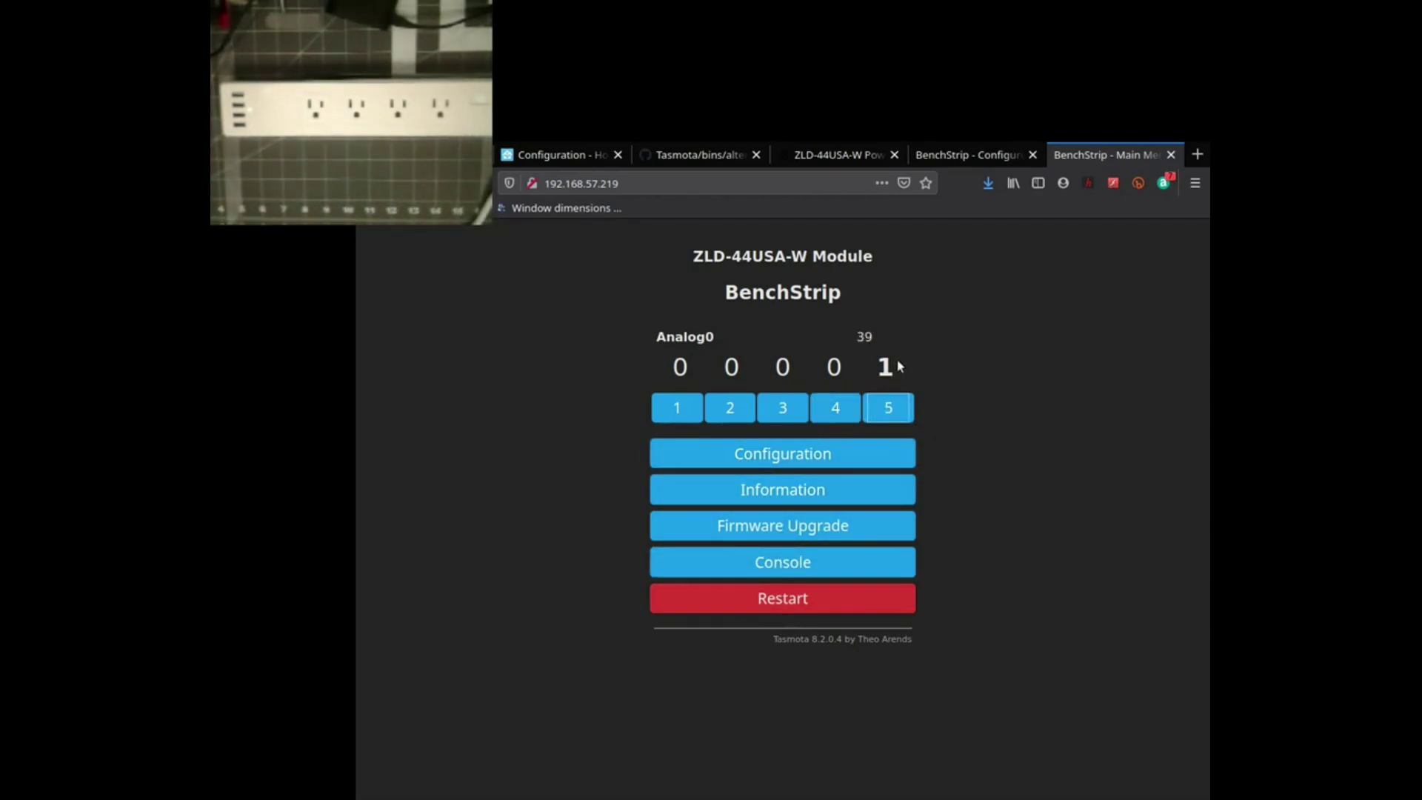
- Turn outlets 4, 3, 2 and 1 back on so all five relays are on
left_click(837, 407)
left_click(780, 407)
left_click(733, 408)
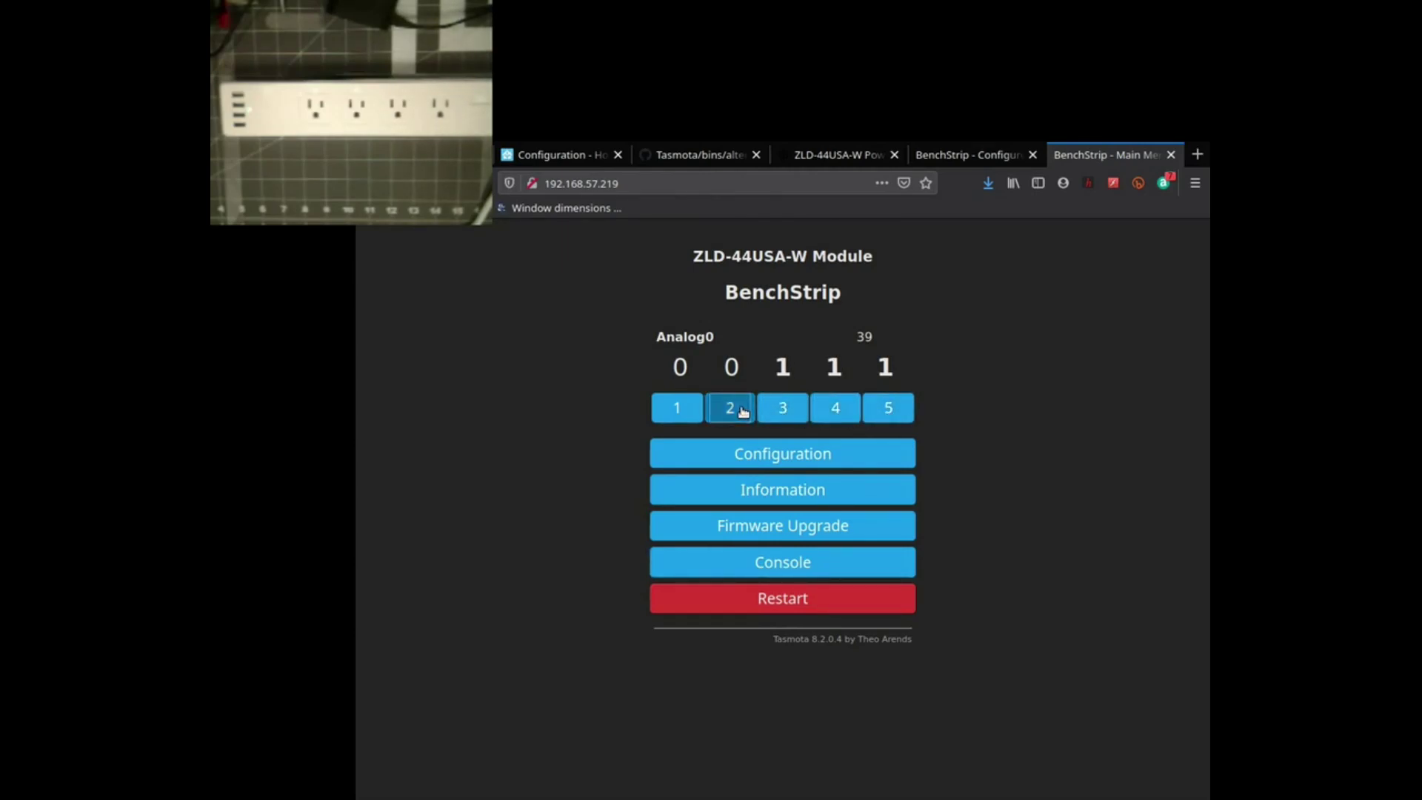
left_click(676, 407)
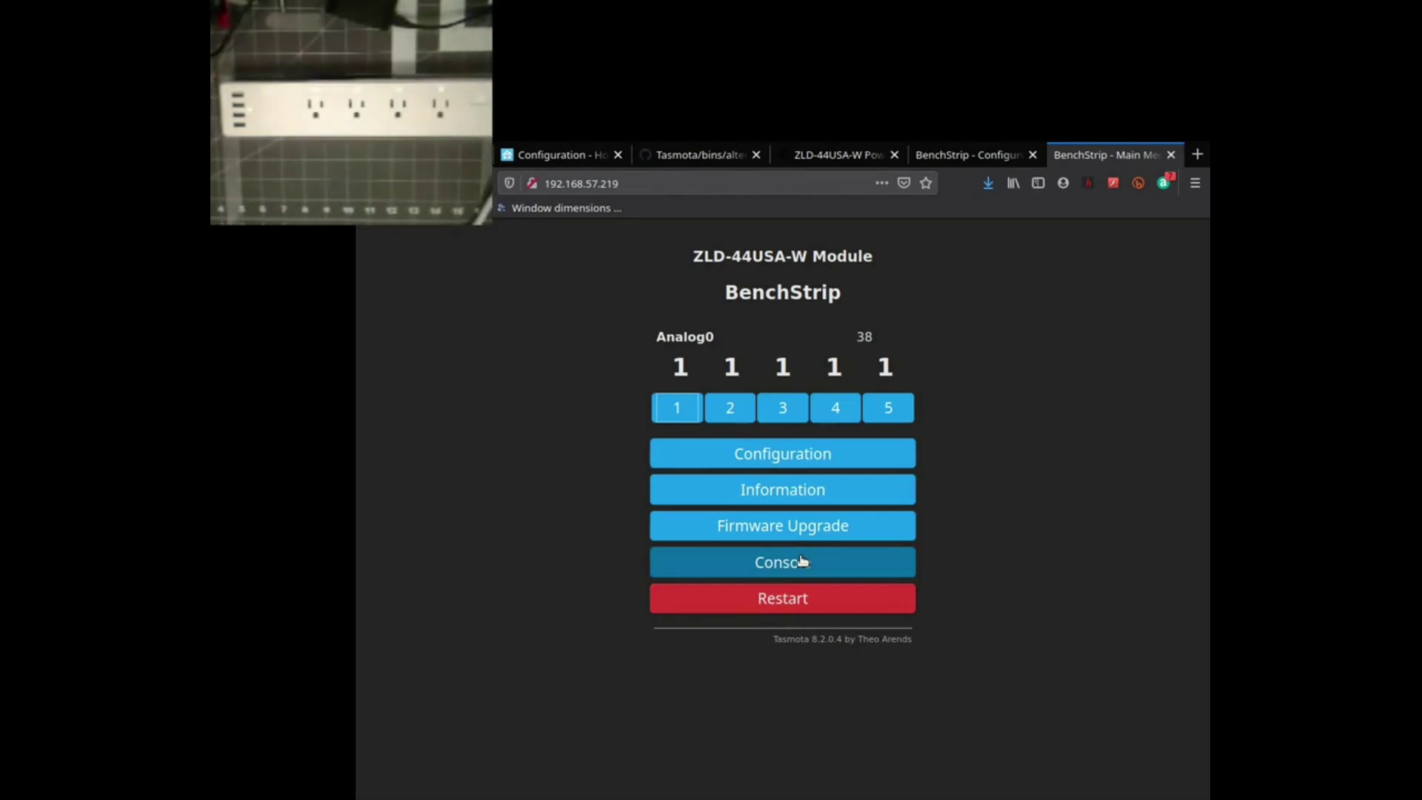
- Visit the console, return to the main menu and open Configuration
left_click(822, 564)
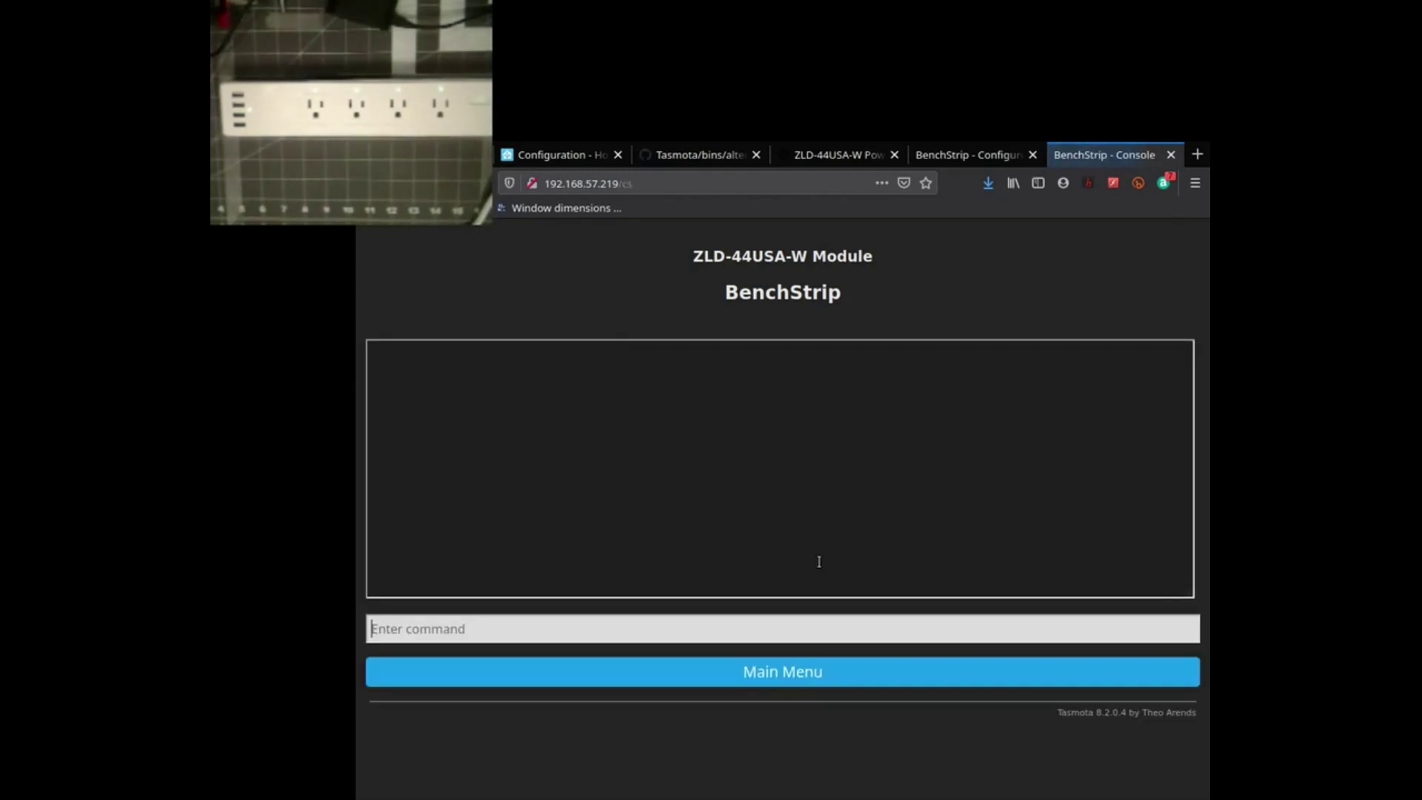
left_click(837, 671)
left_click(824, 454)
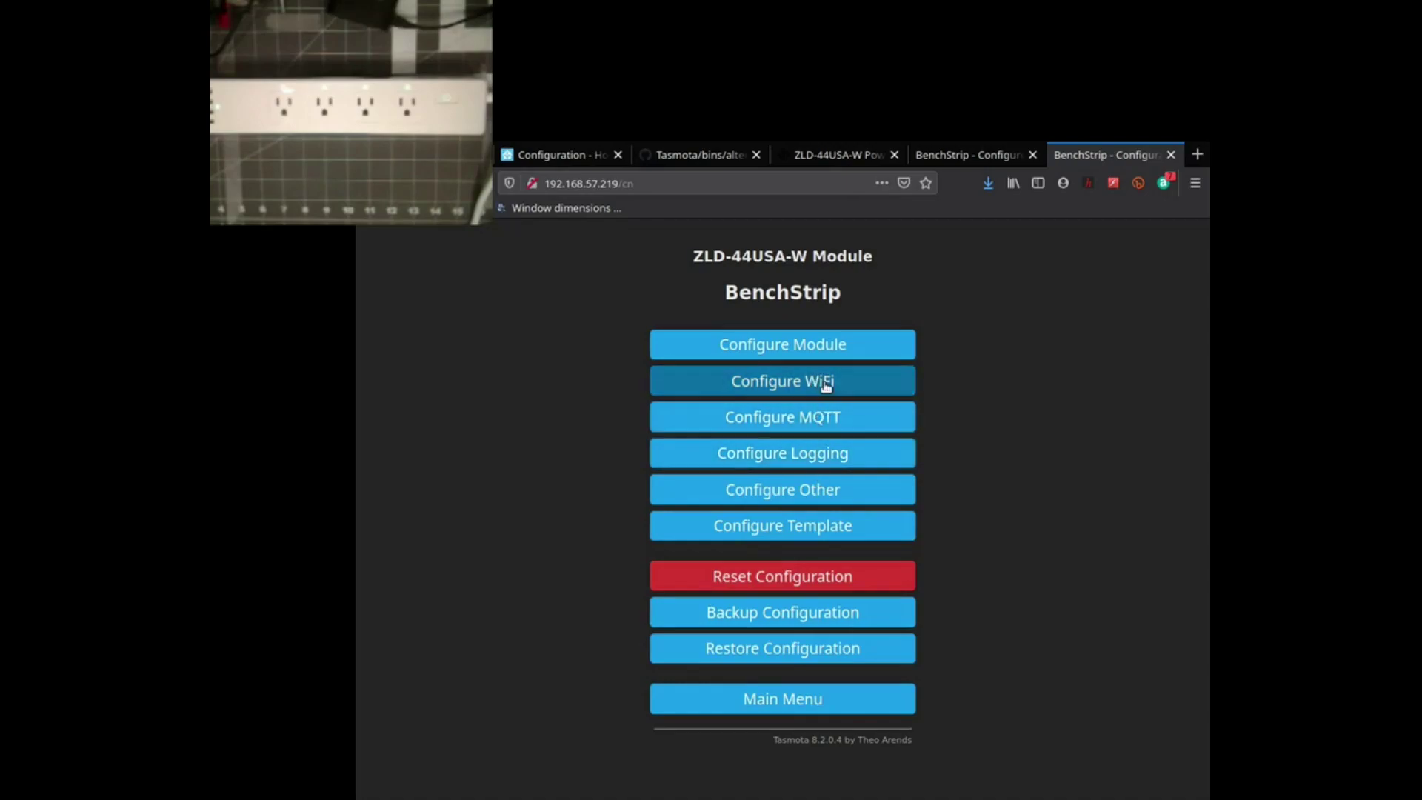
left_click(834, 418)
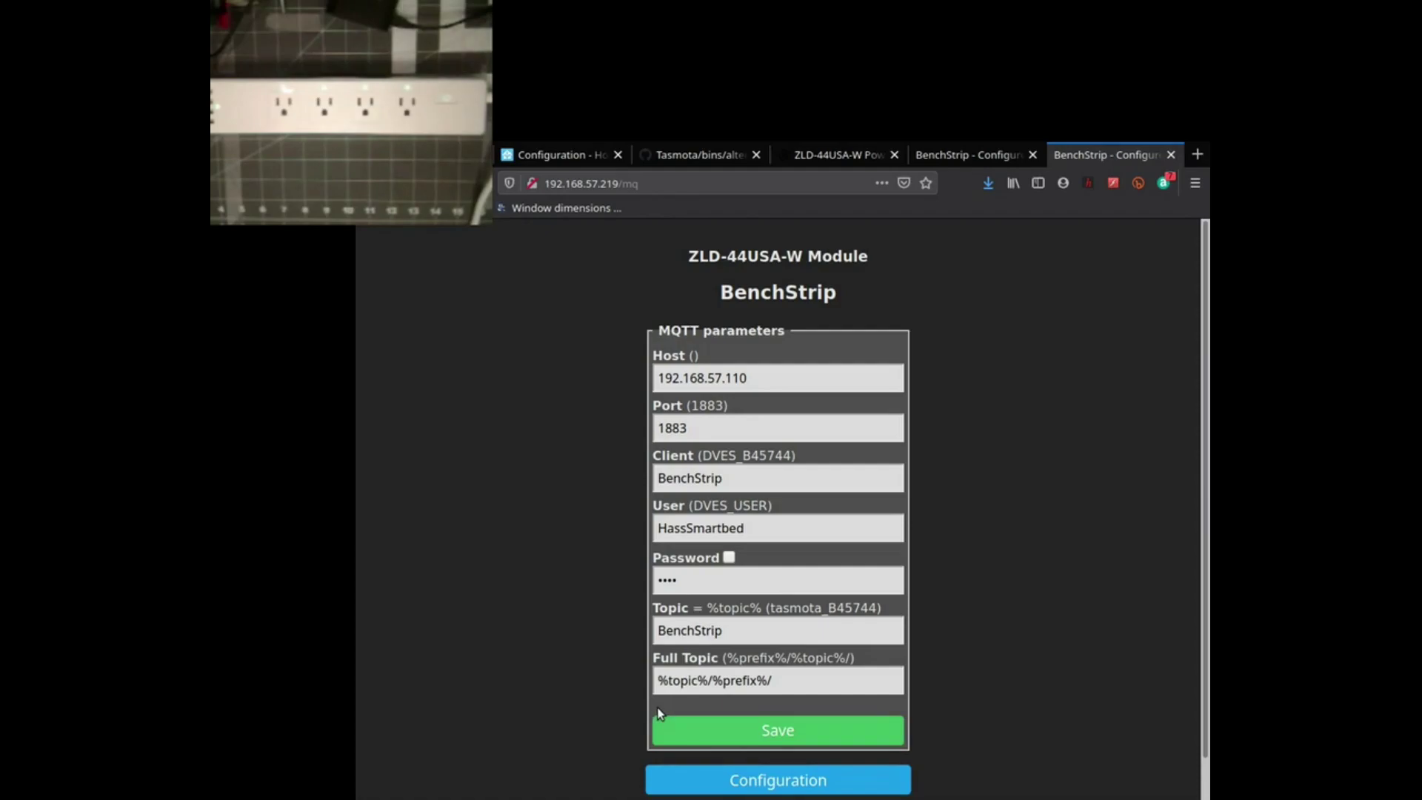
left_click(662, 680)
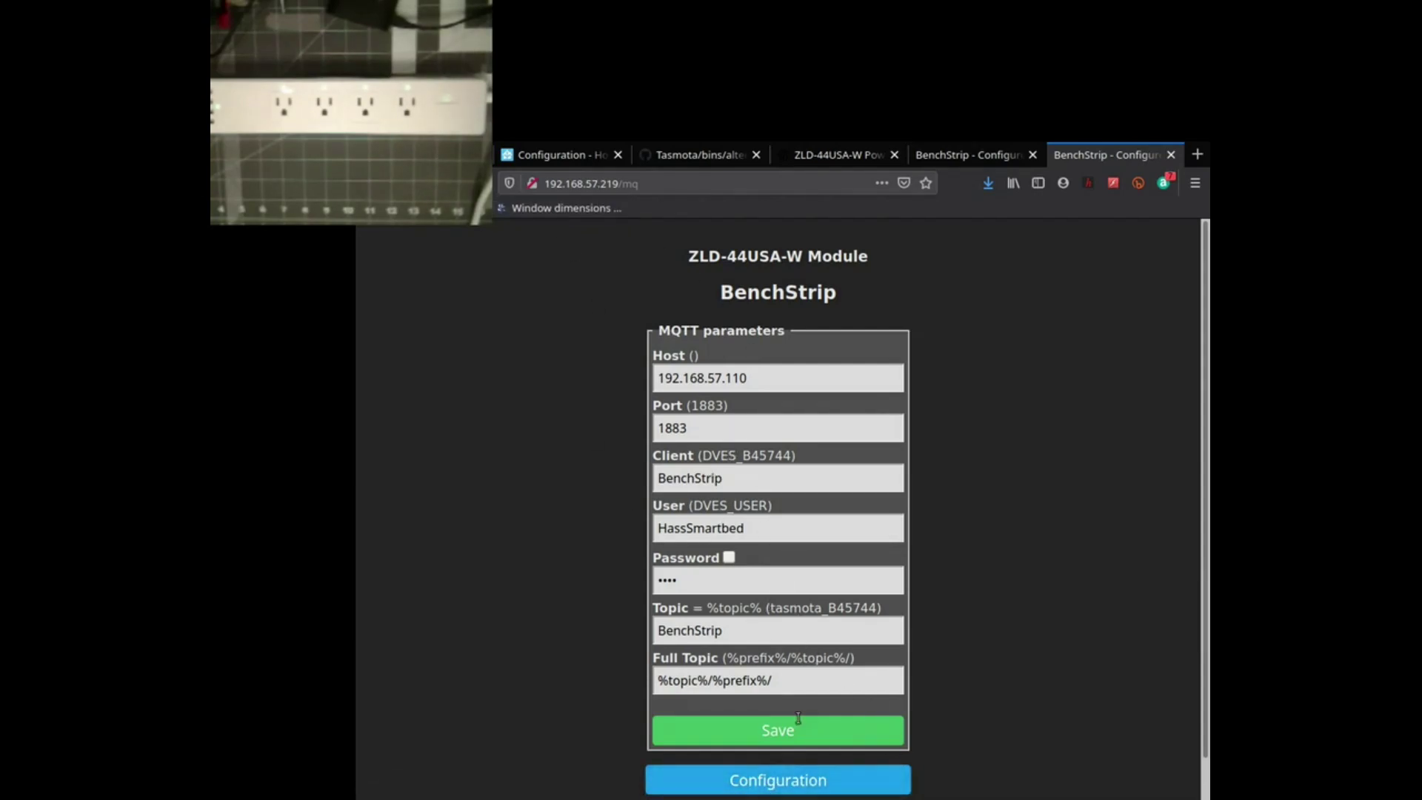
scroll(859, 709, "down", 1)
left_click(811, 740)
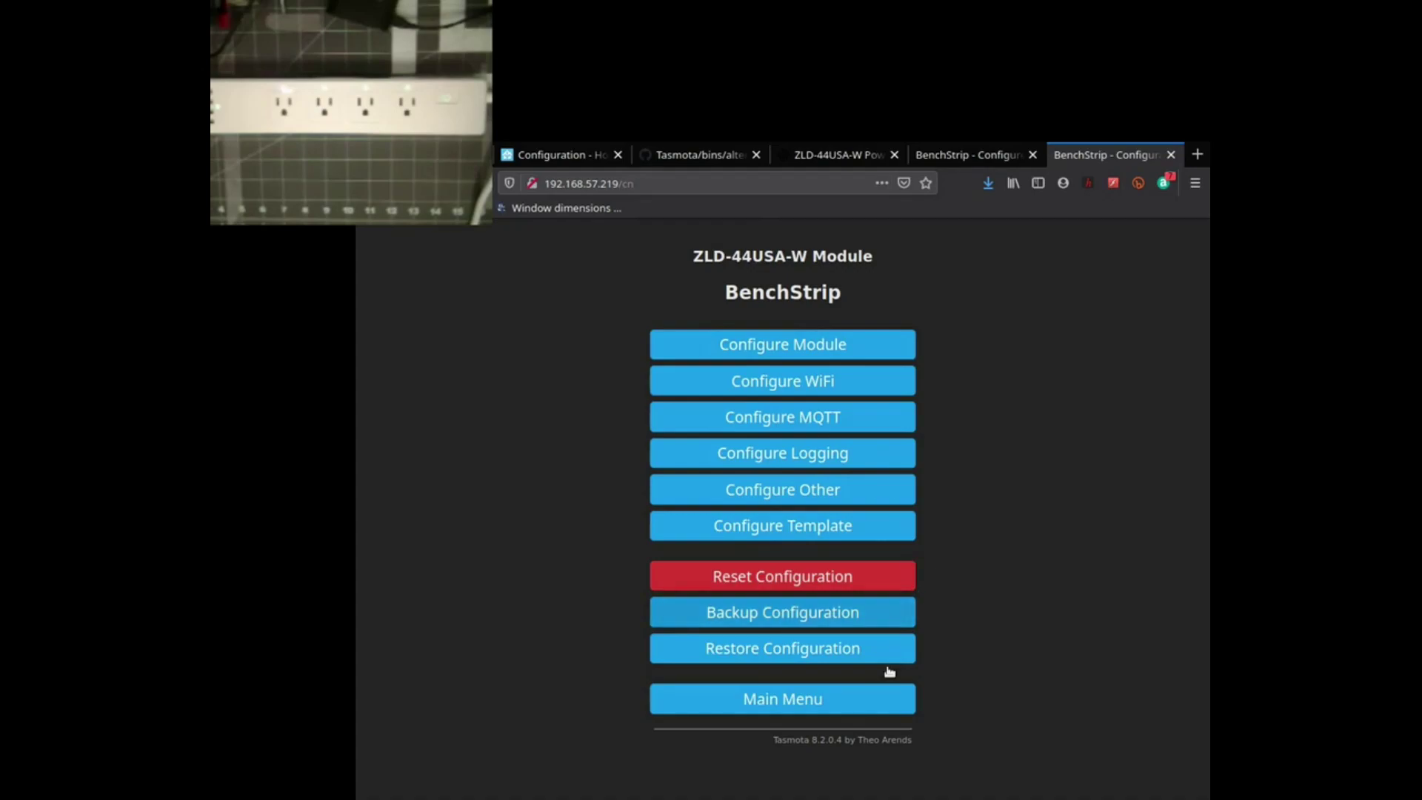
- Run 'setoption19 1' in the console to enable Home Assistant discovery
left_click(874, 702)
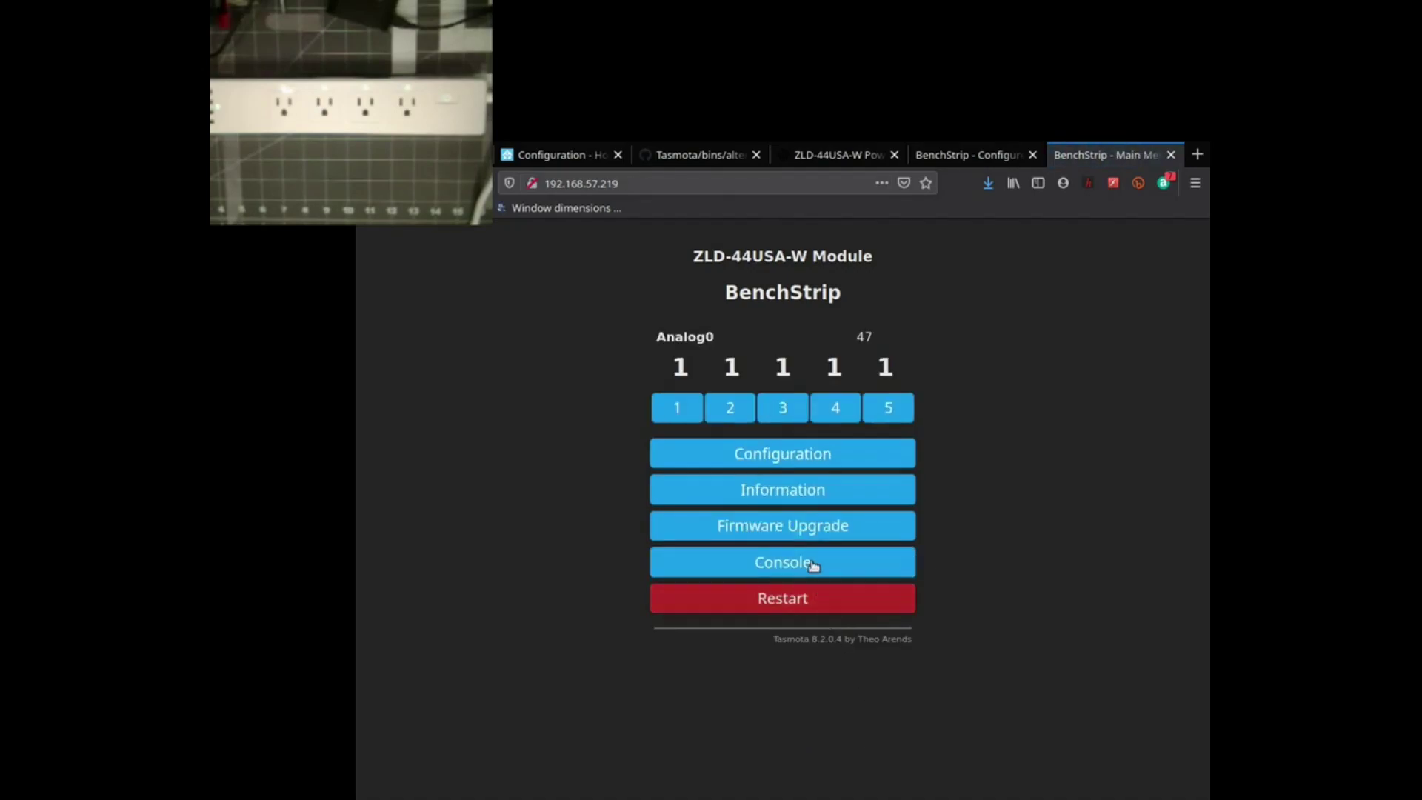
left_click(774, 562)
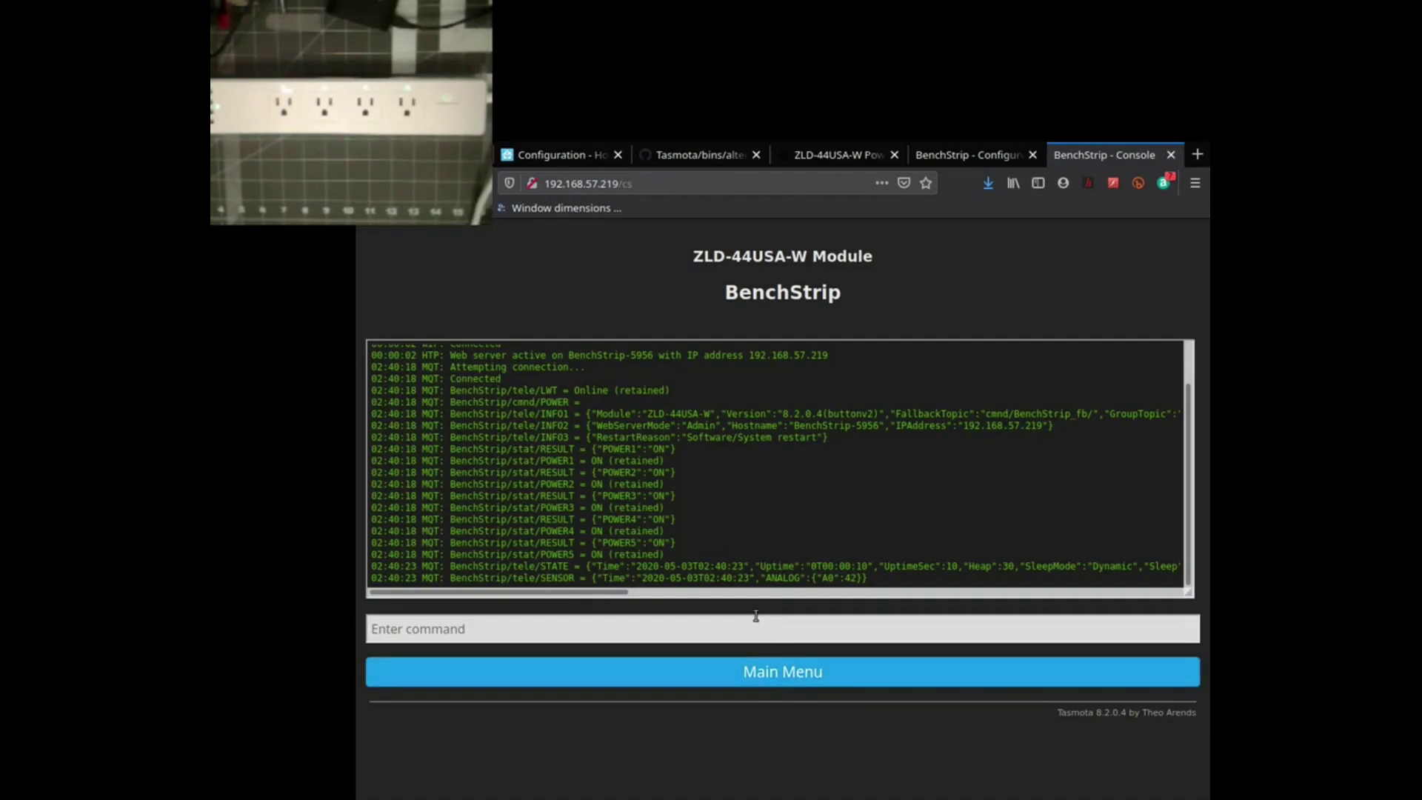
type("set")
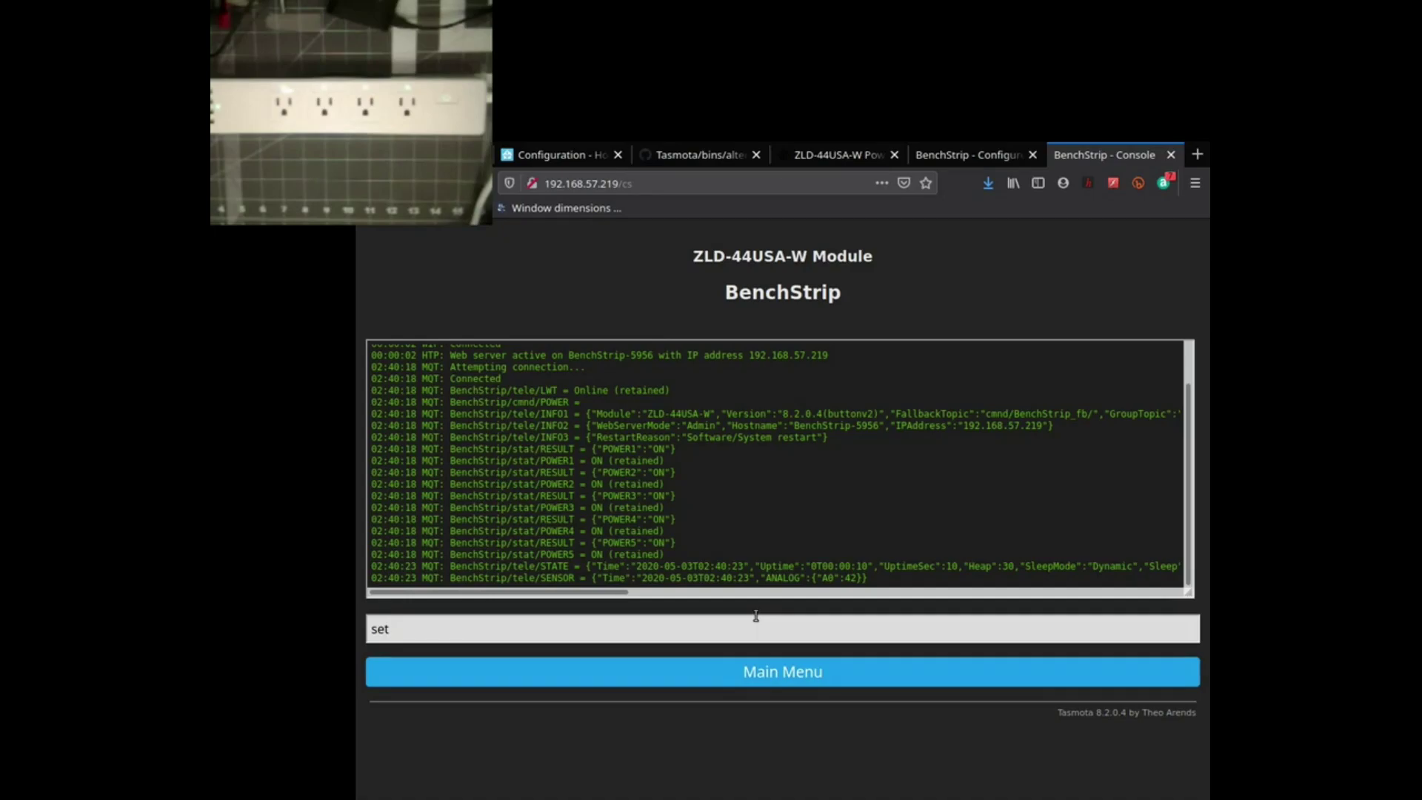
type("option19 1")
key("Return")
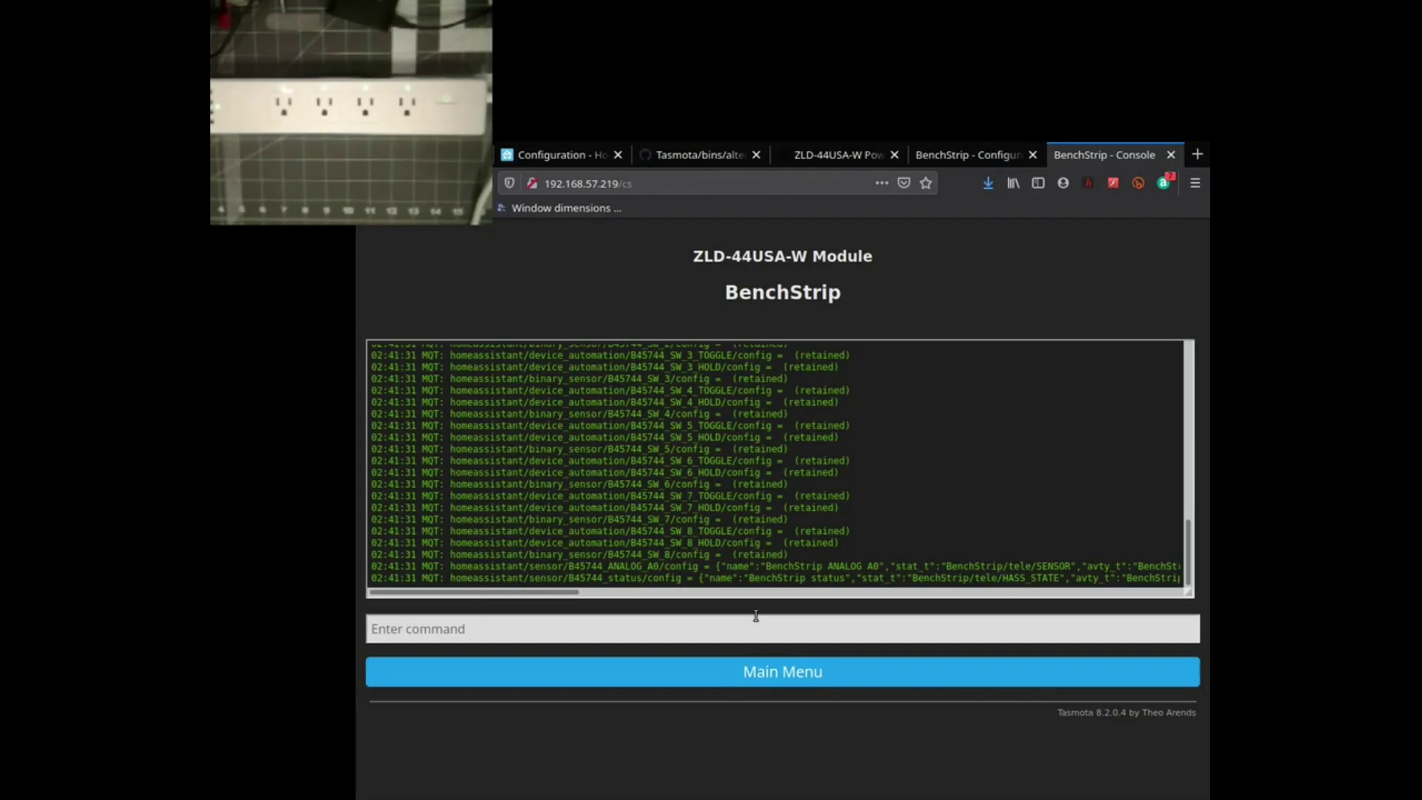
- Scroll Home Assistant's entities to find BenchStrip, Bench1, Solder_Iron, Power_Supply and Office Track 2 switches
key("ctrl+Tab")
scroll(774, 593, "down", 3)
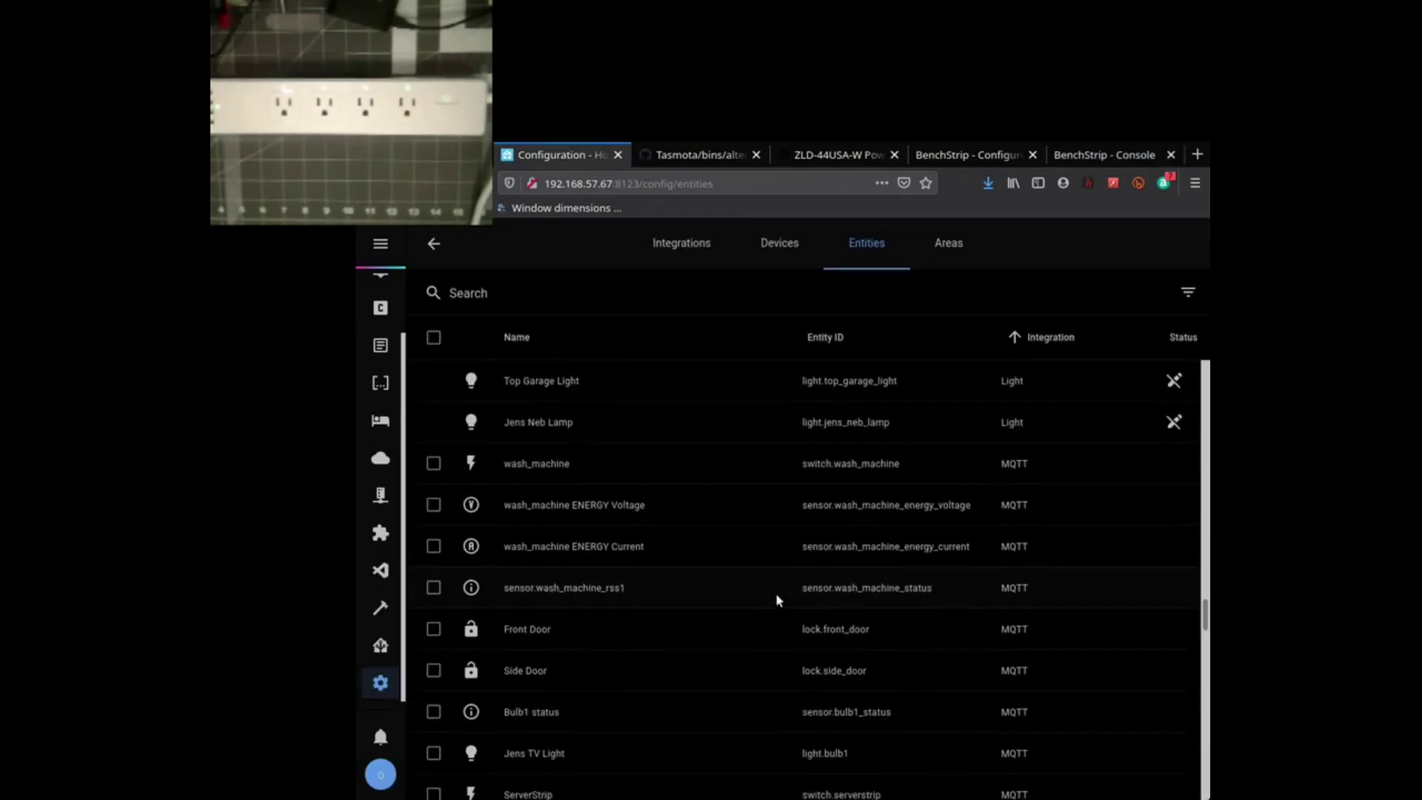
scroll(756, 549, "down", 6)
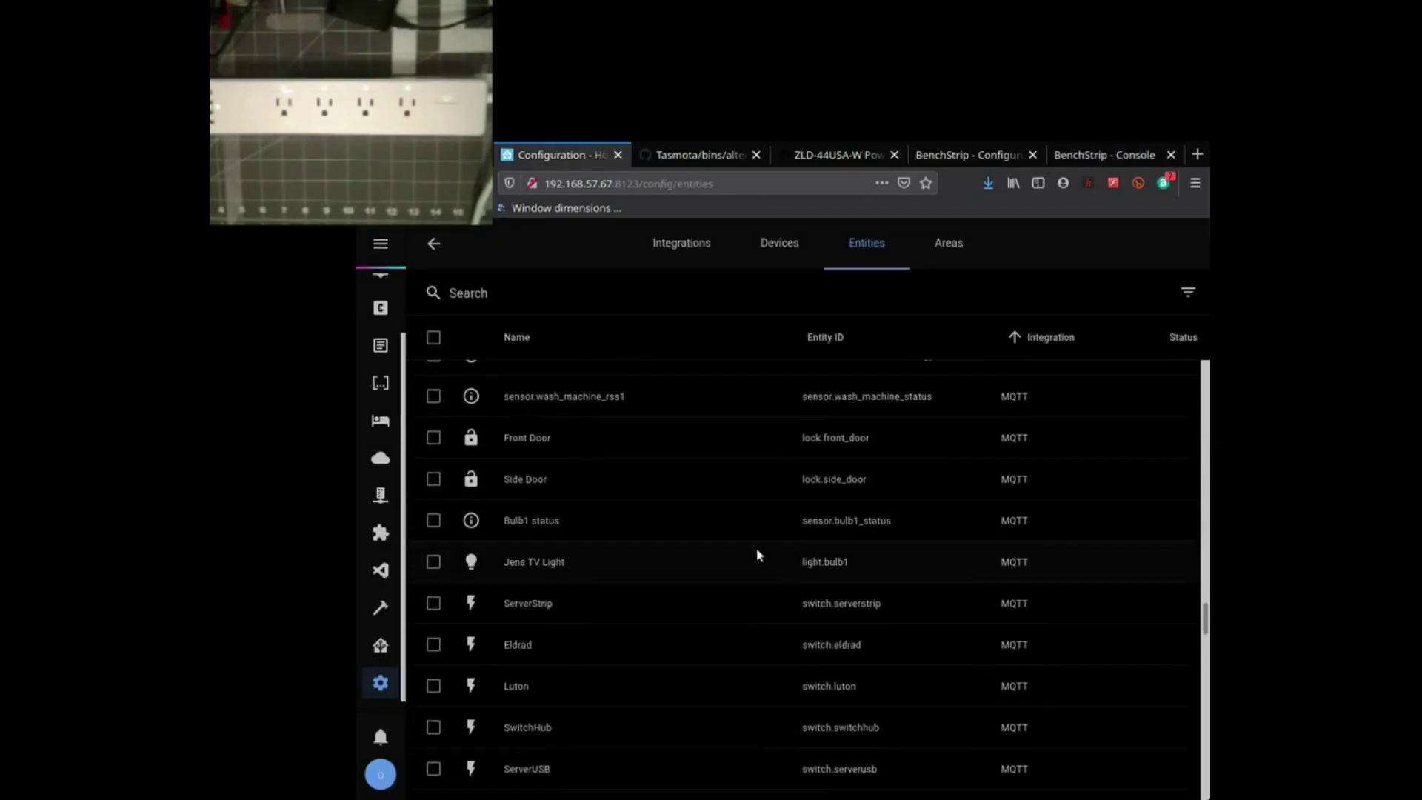
scroll(757, 549, "down", 3)
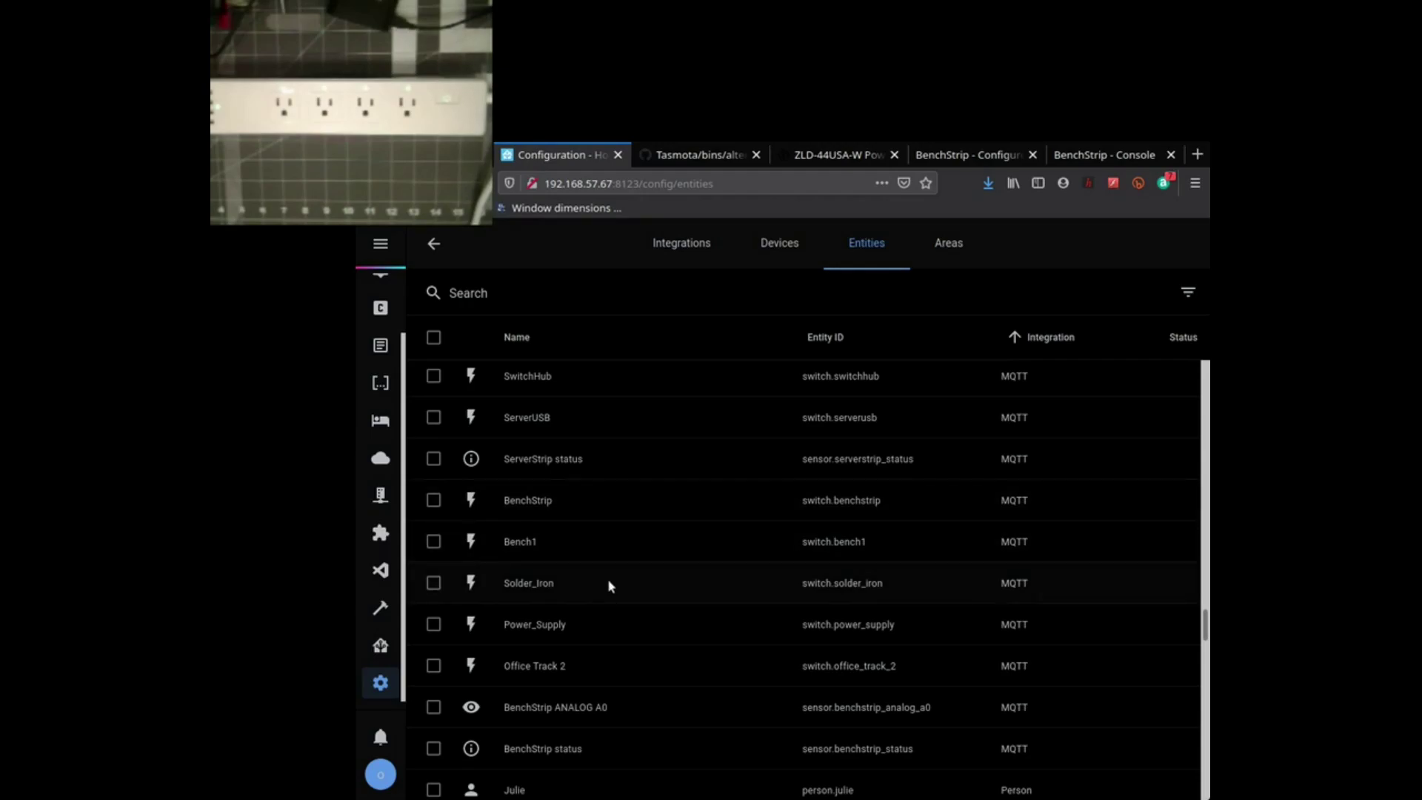
scroll(613, 596, "down", 1)
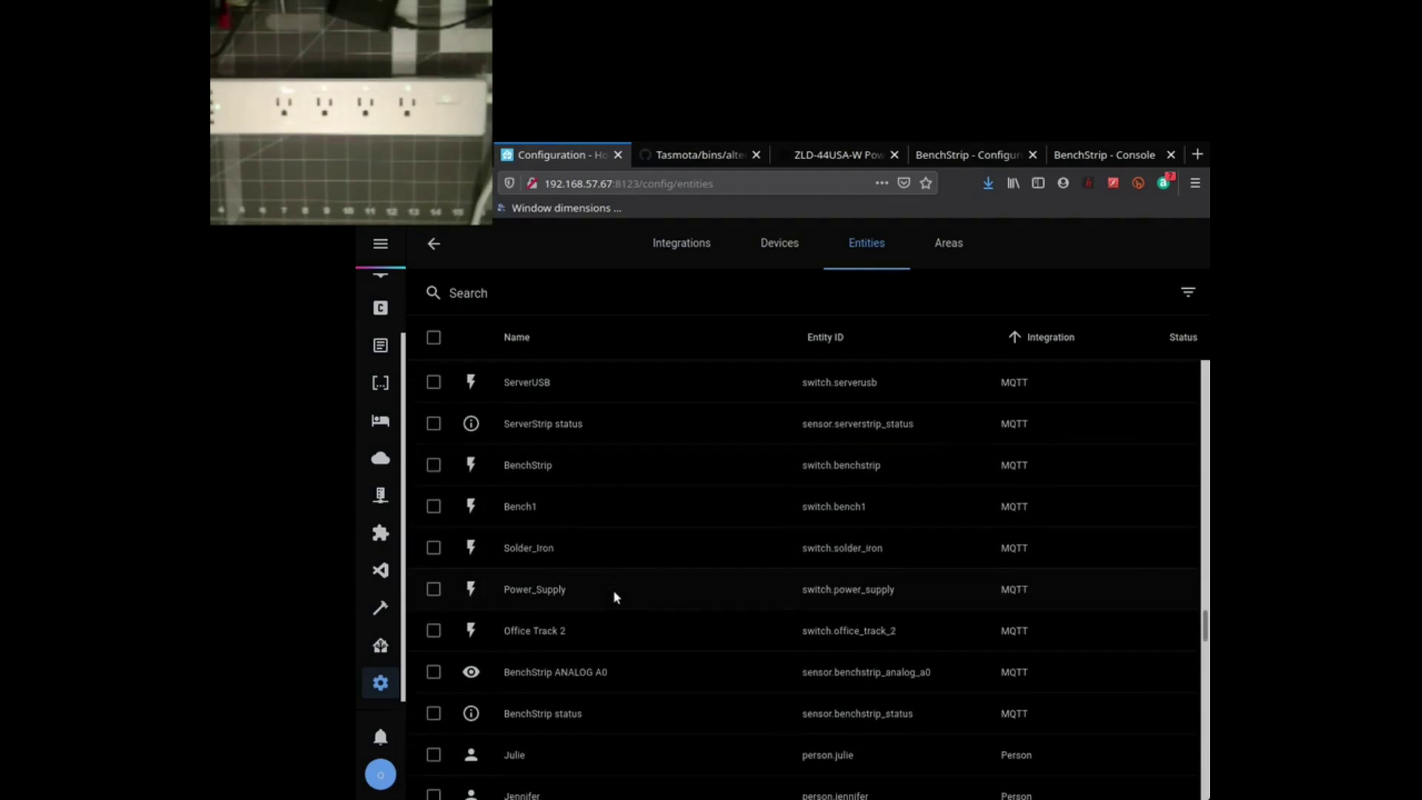
scroll(613, 597, "down", 1)
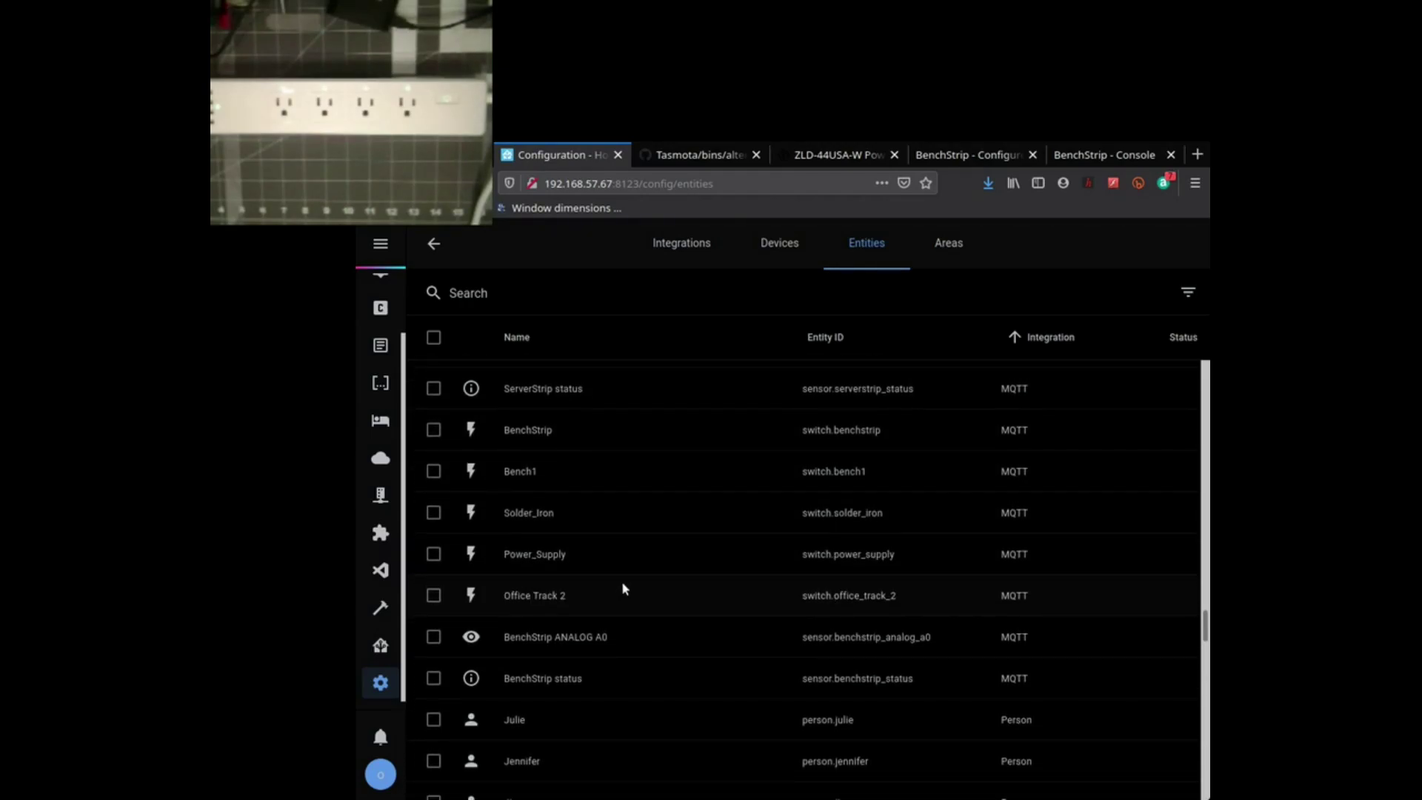
scroll(620, 585, "down", 1)
scroll(622, 587, "up", 2)
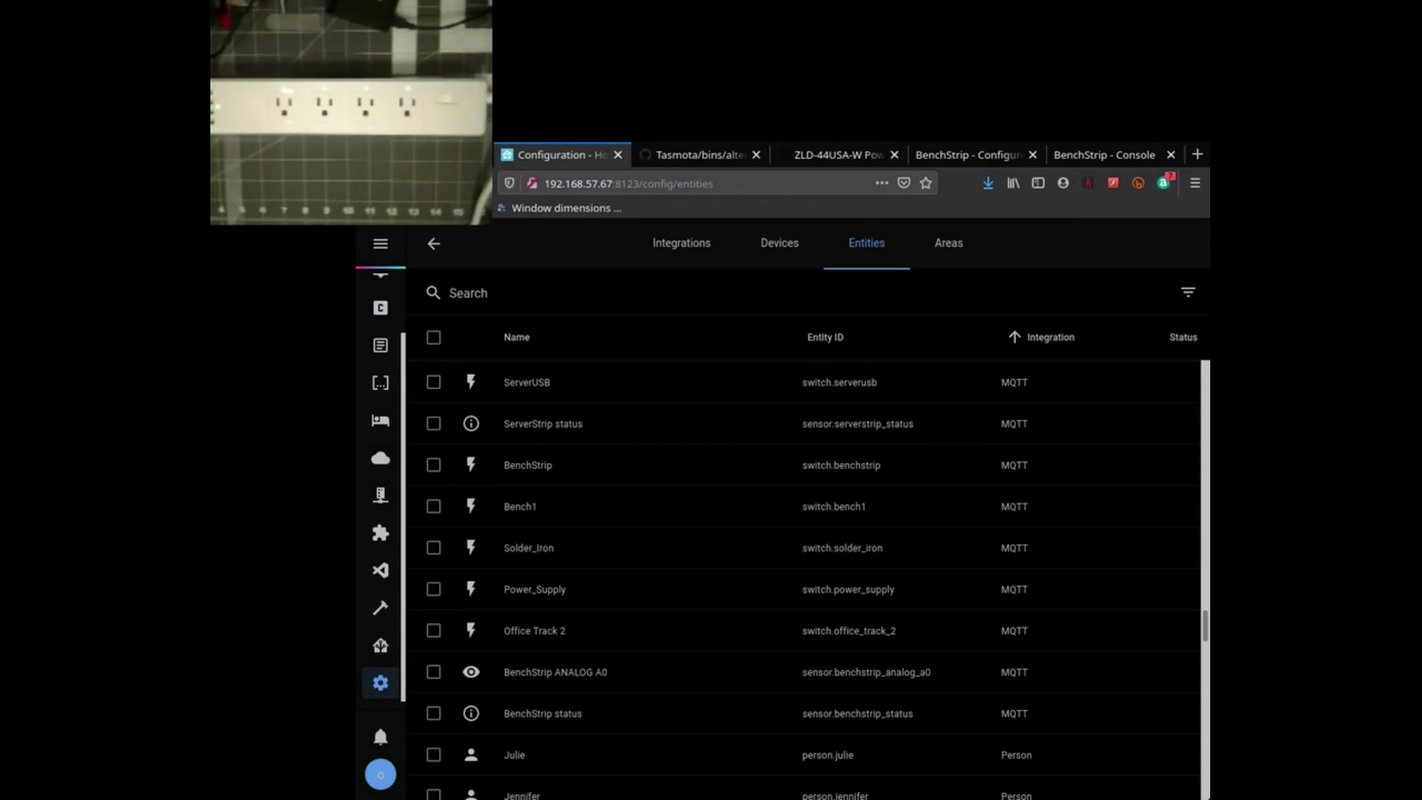
- Run 'setoption19 0' in the BenchStrip console, then go back to the Other parameters page
left_click(1113, 157)
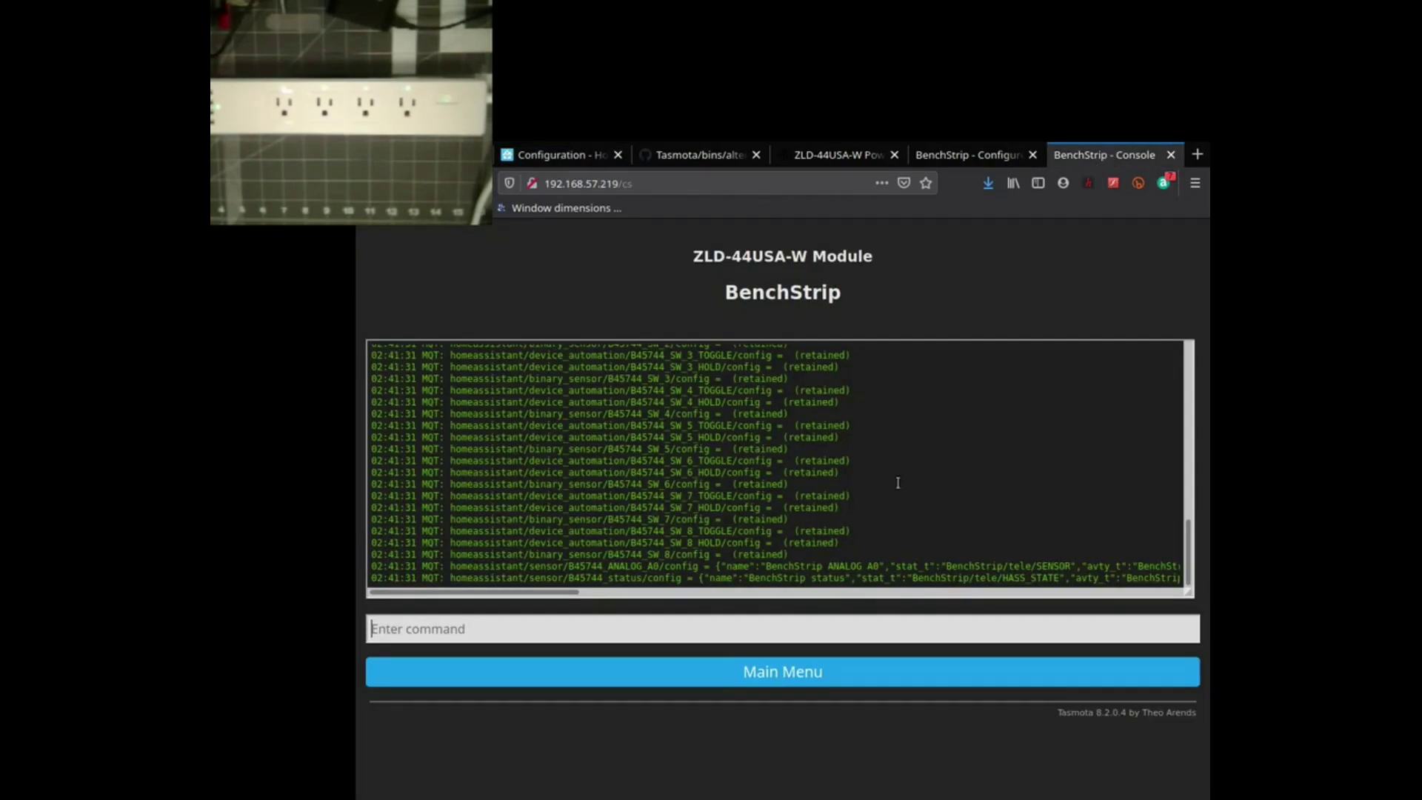
type("se")
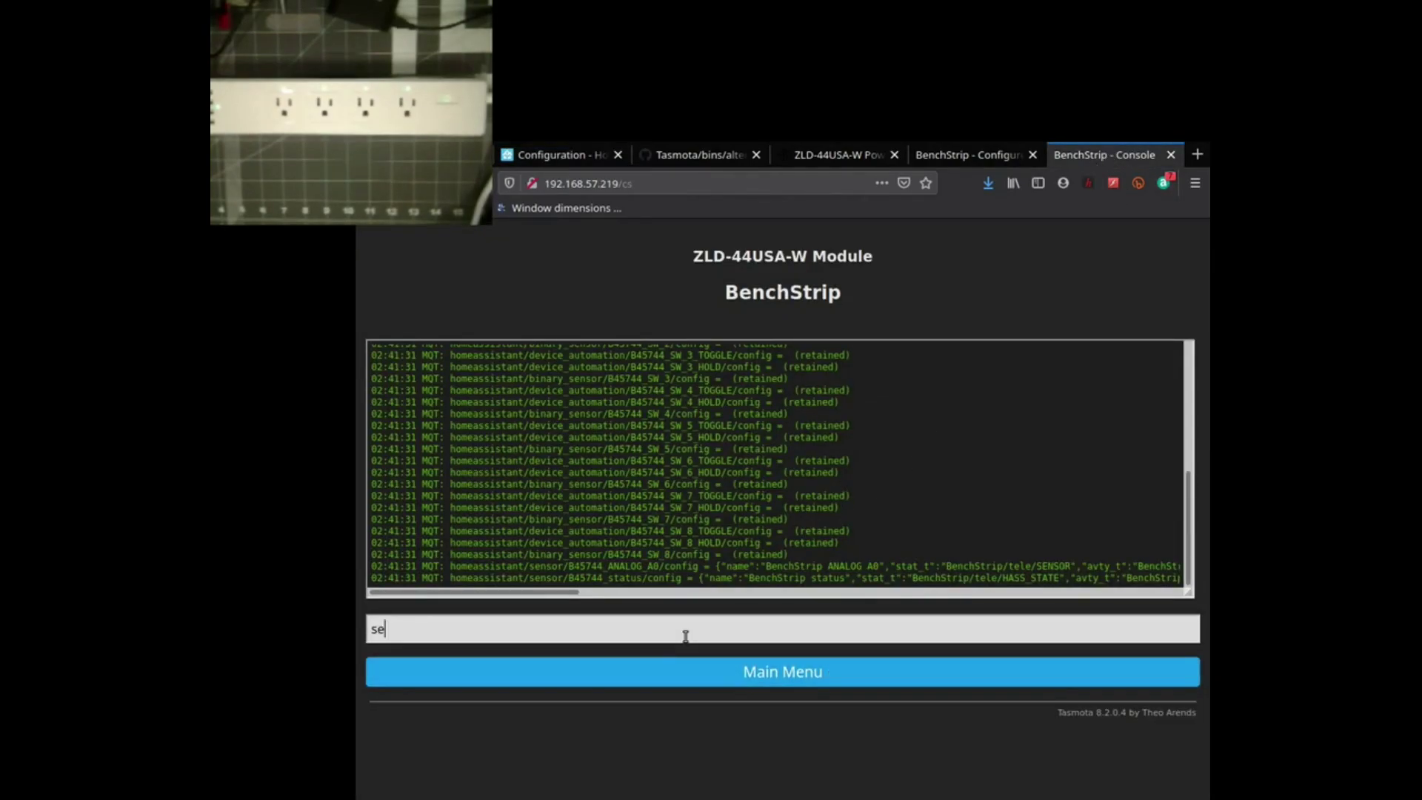
type("toption19 0")
key("Return")
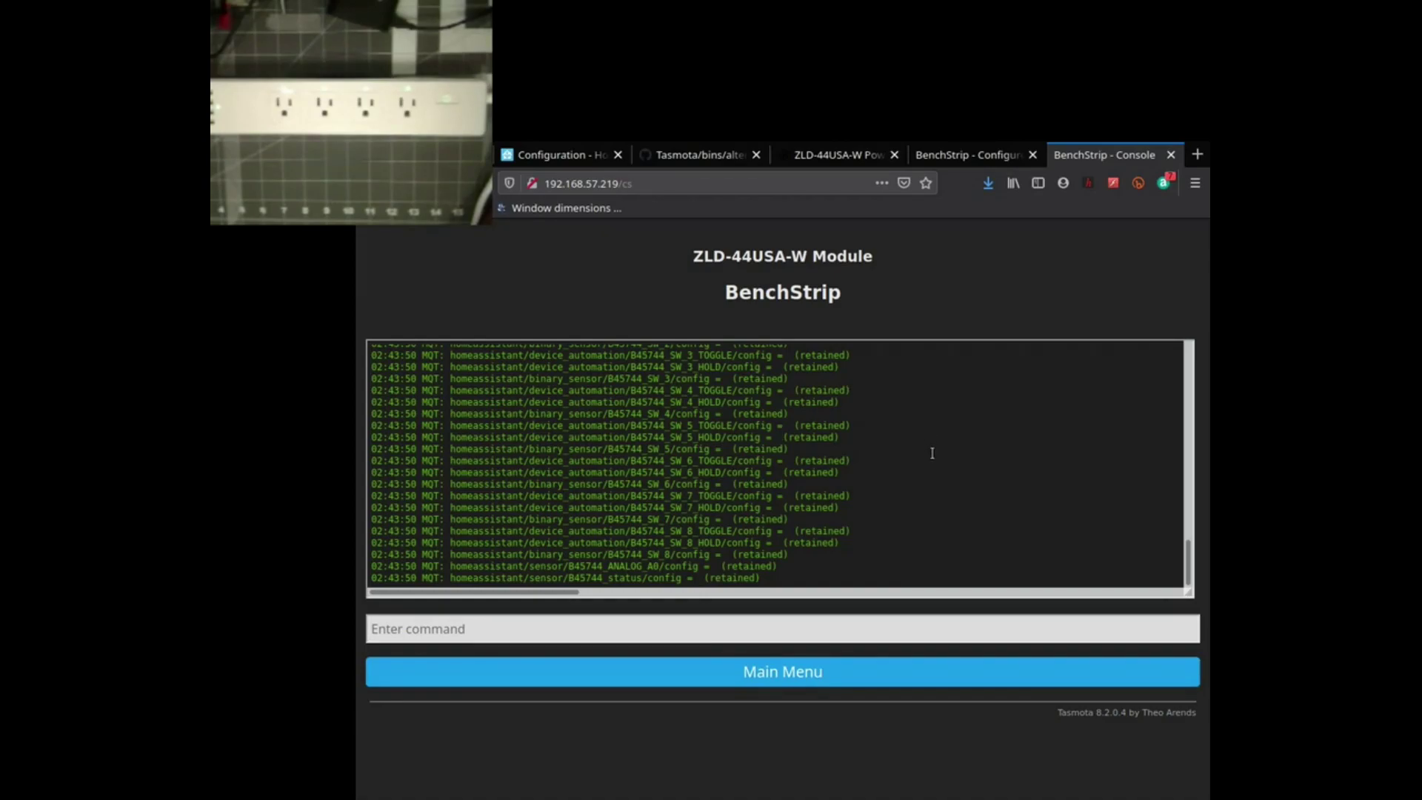
key("alt+Left")
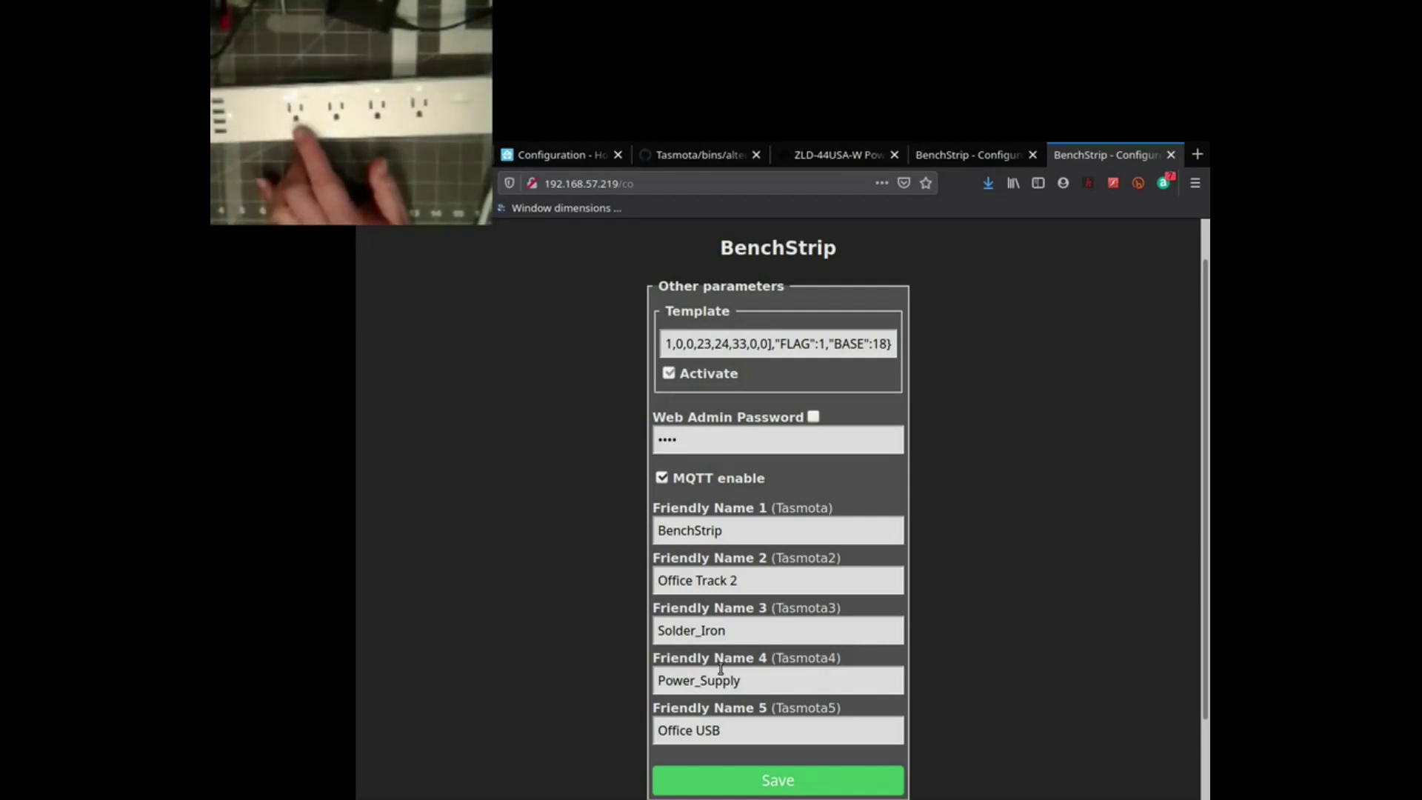
- Finish the Office USB friendly name and save all five relay names, restarting the strip
left_click(722, 731)
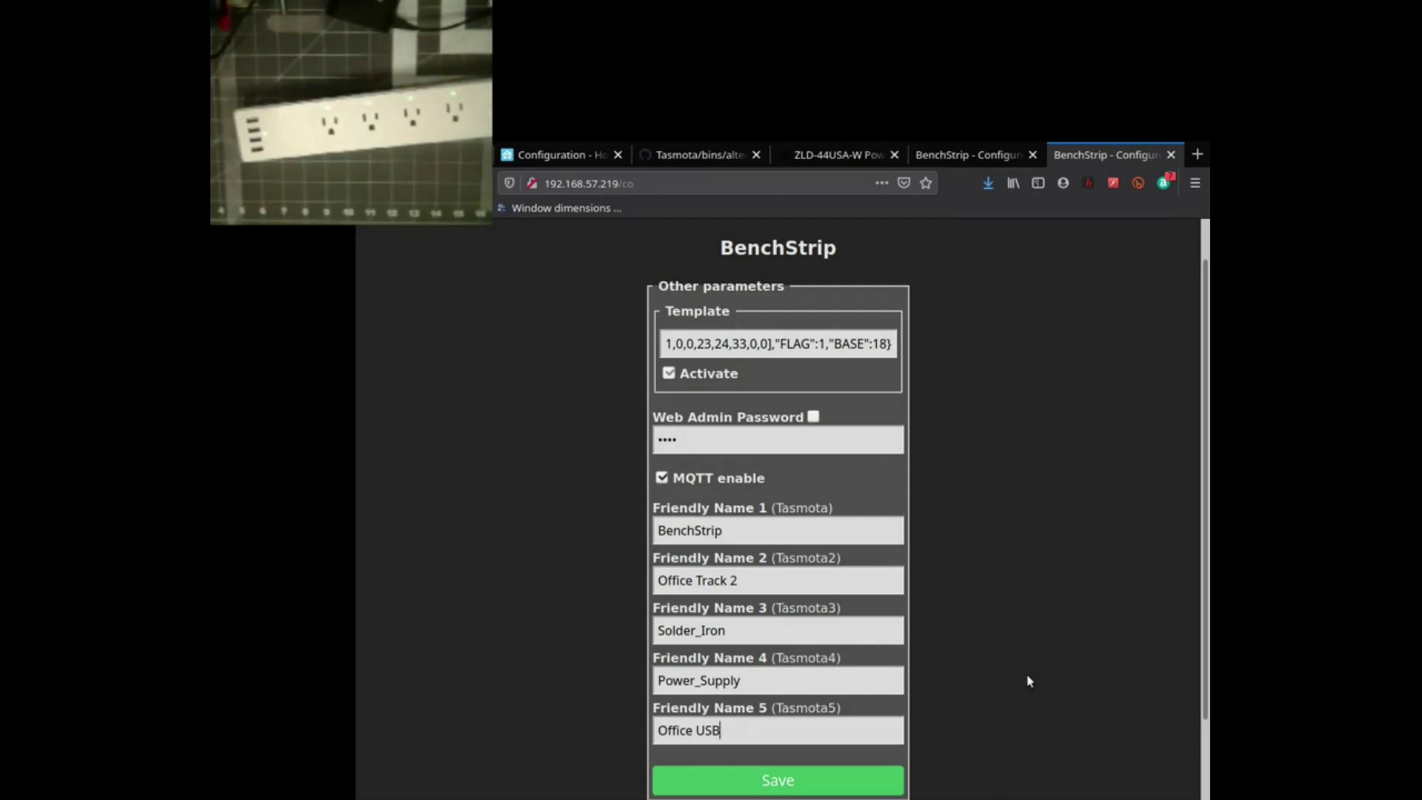
scroll(1025, 678, "down", 2)
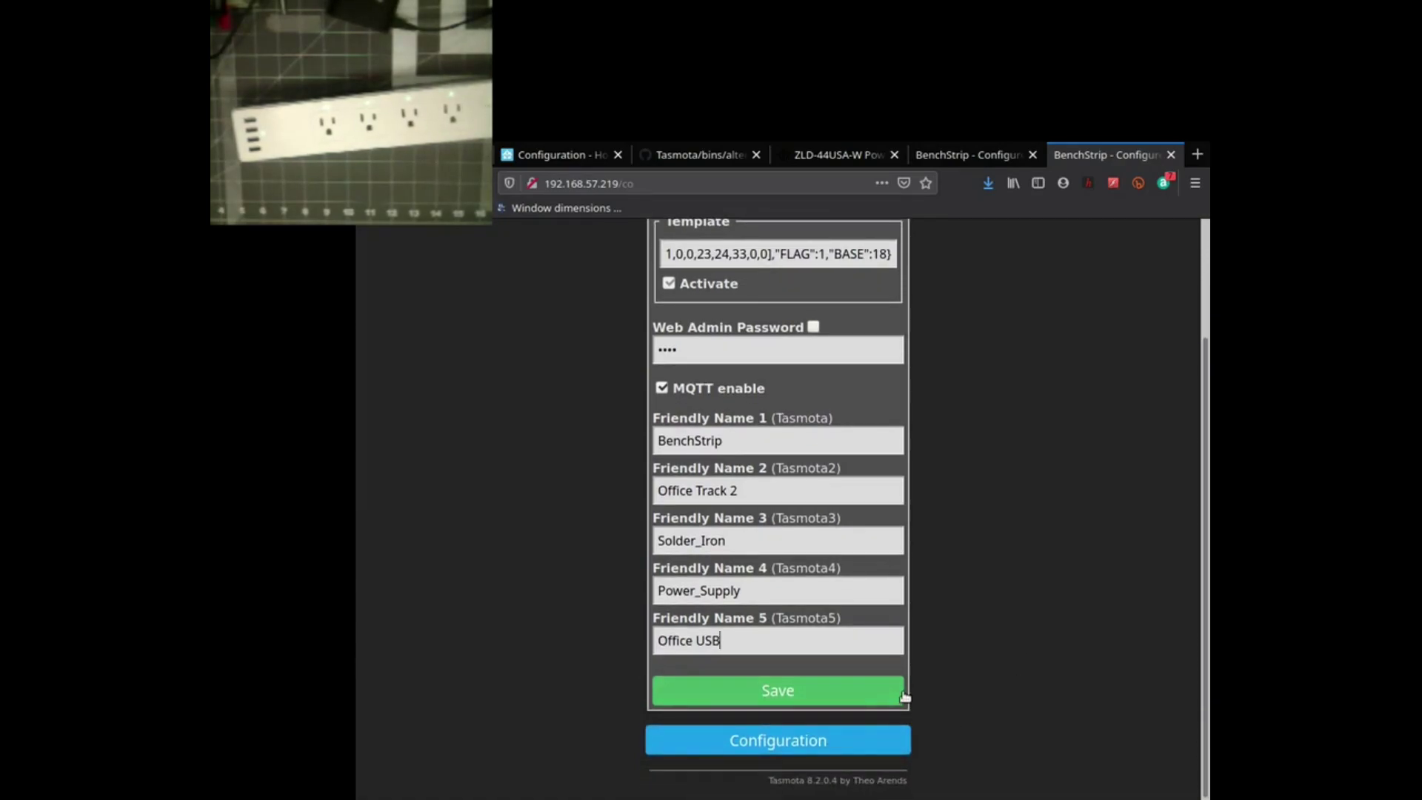
left_click(815, 700)
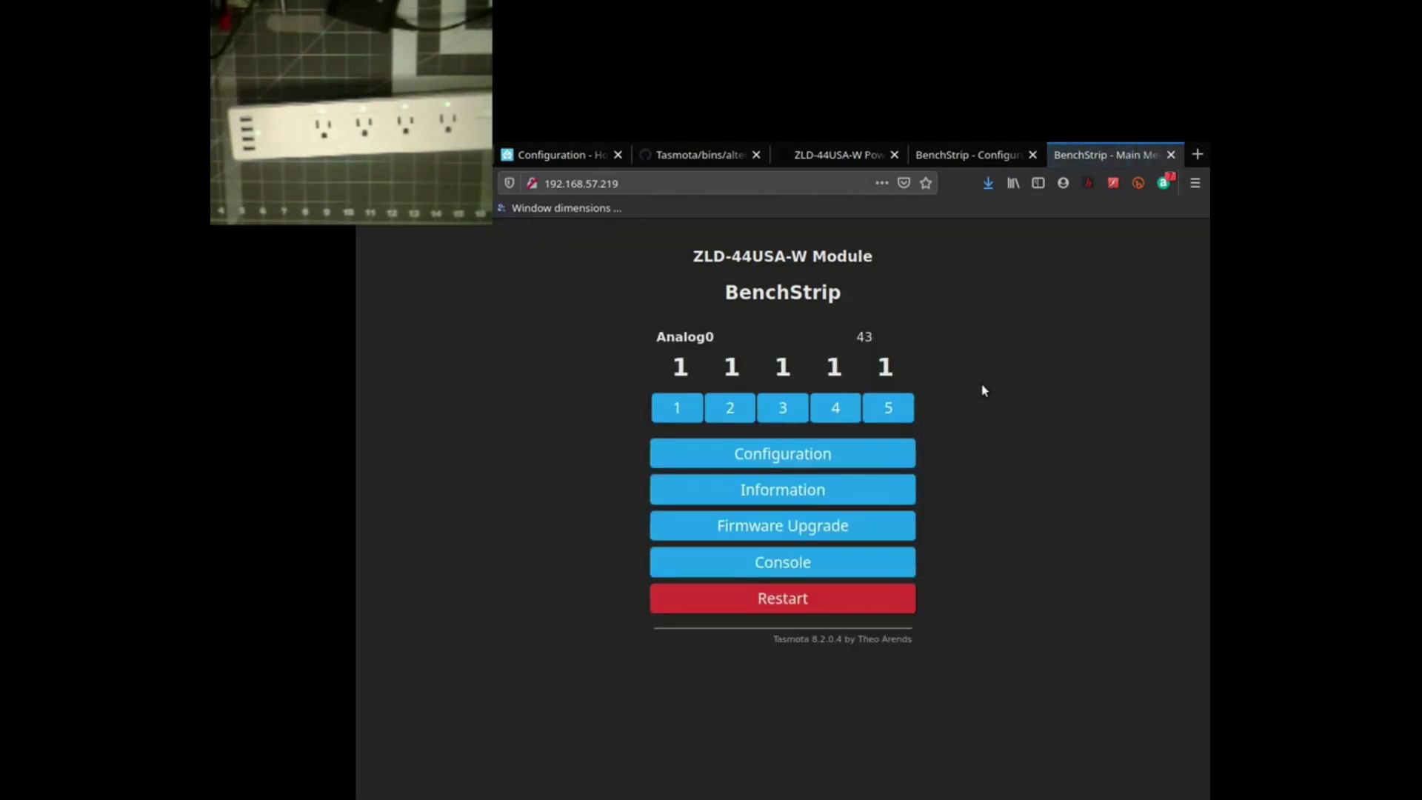
- Switch relays 1 through 5 off, then open the Tasmota console
left_click(685, 410)
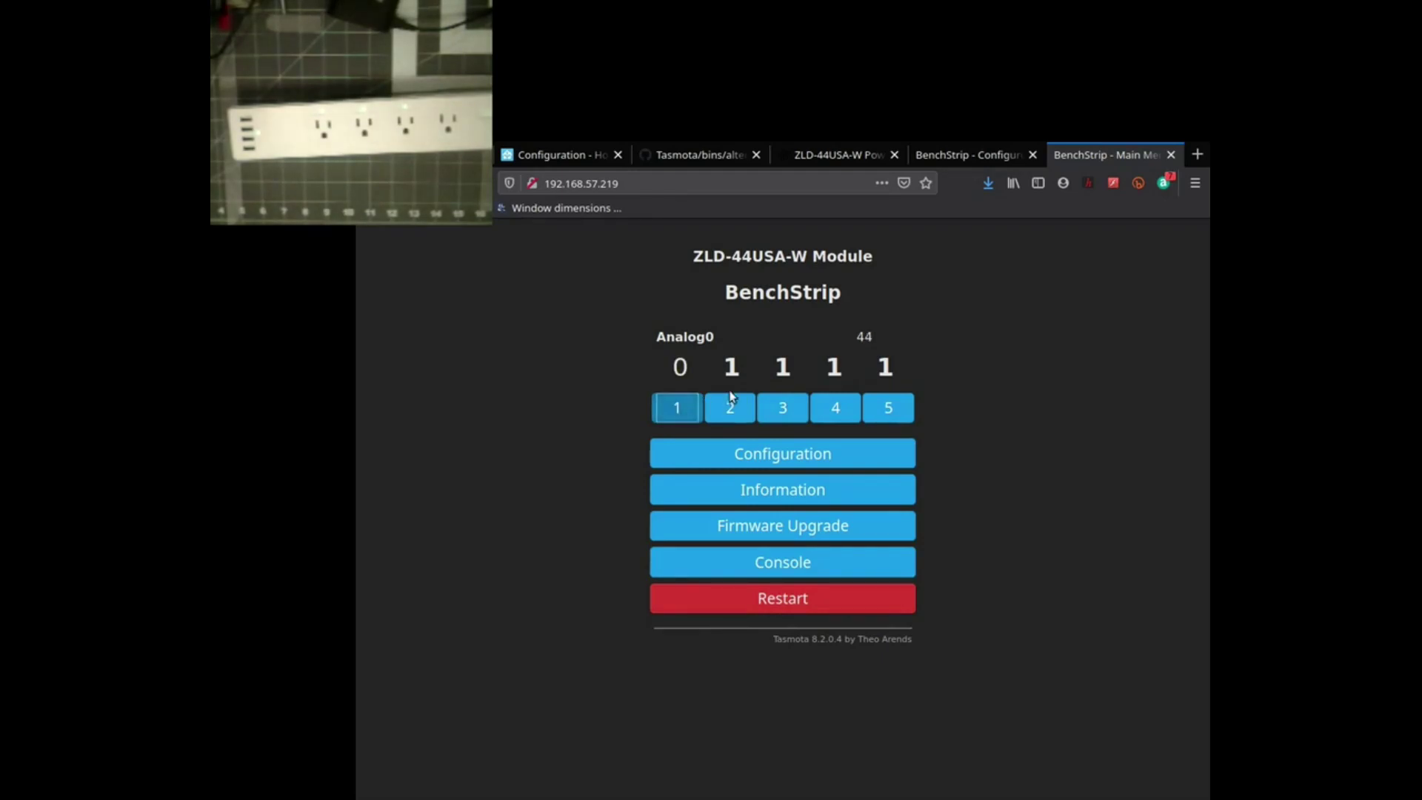
left_click(730, 399)
left_click(778, 408)
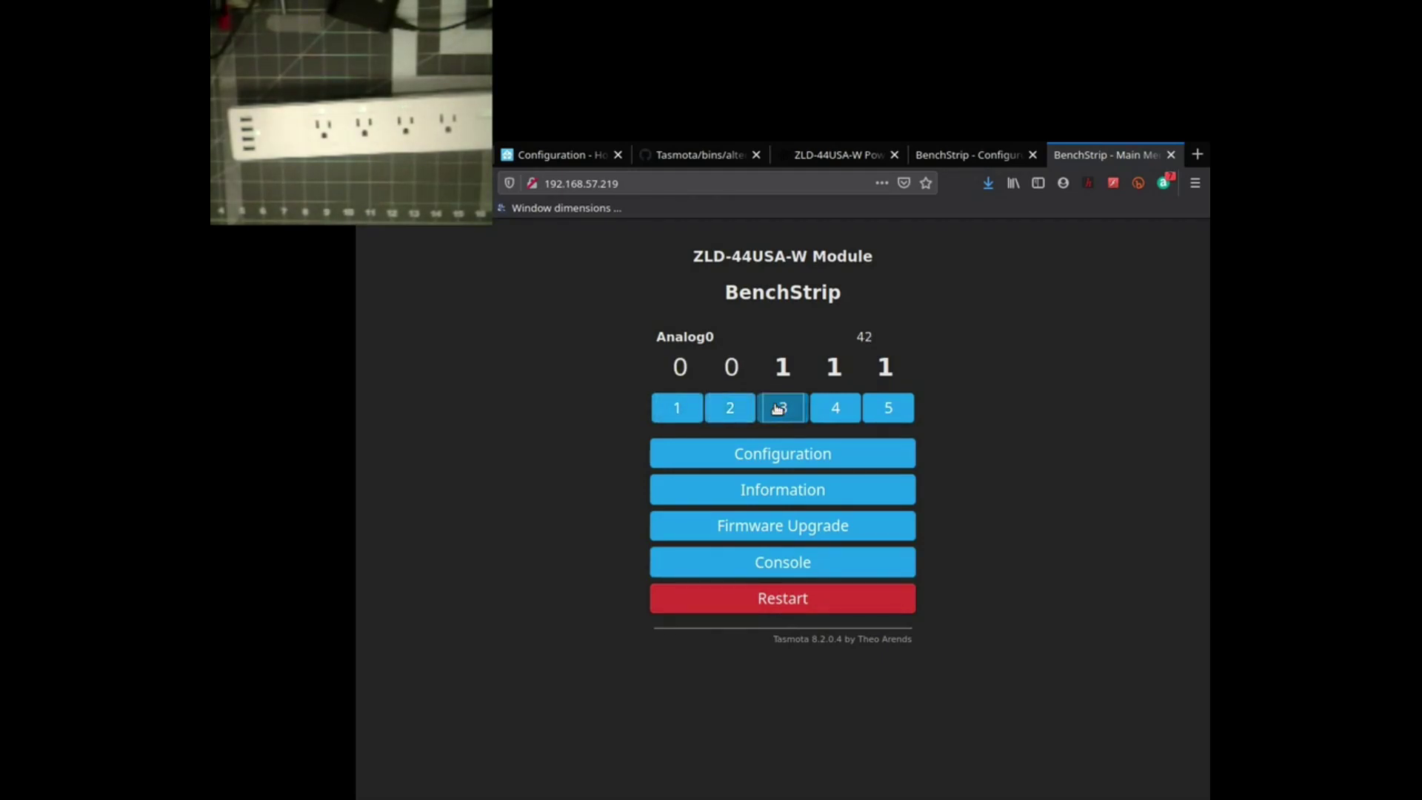
left_click(833, 407)
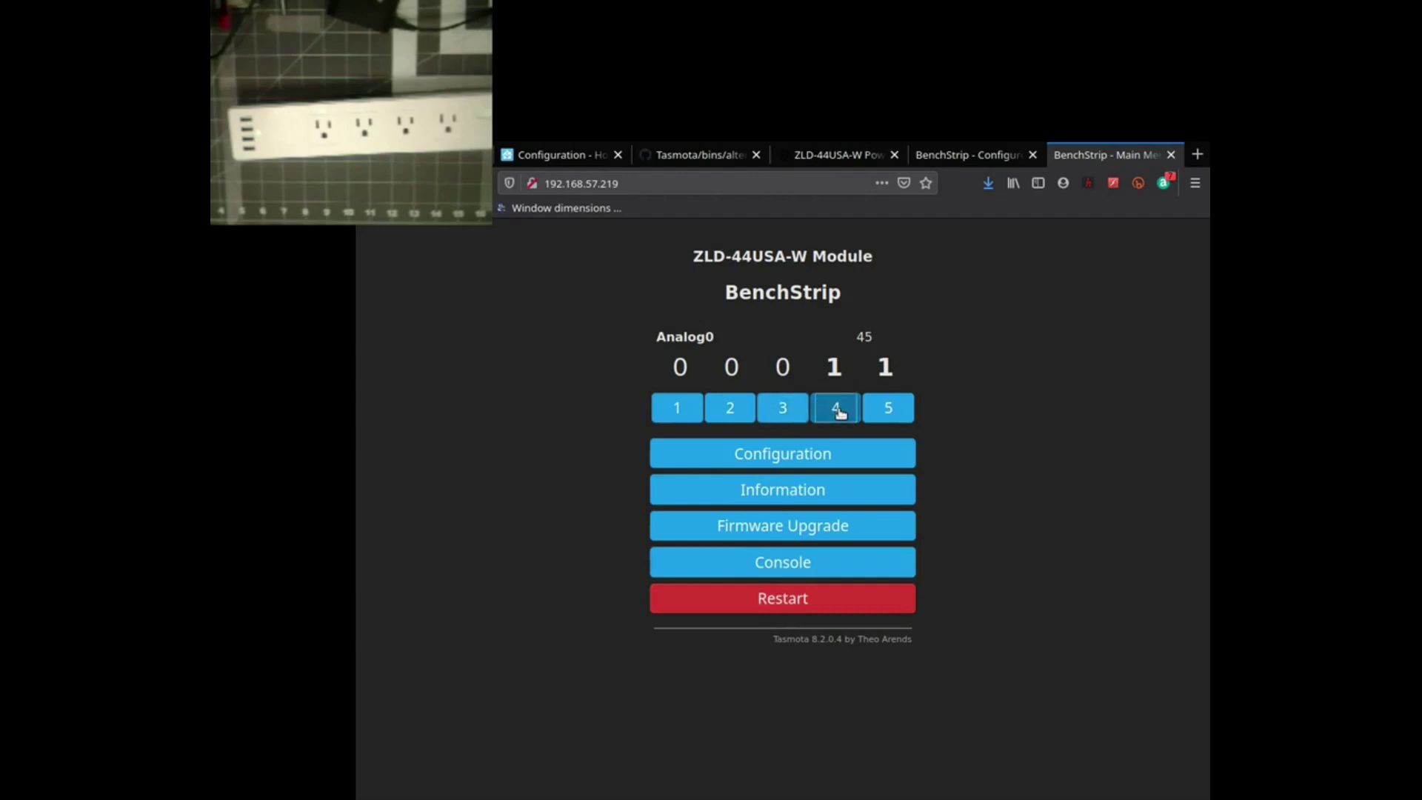
left_click(890, 410)
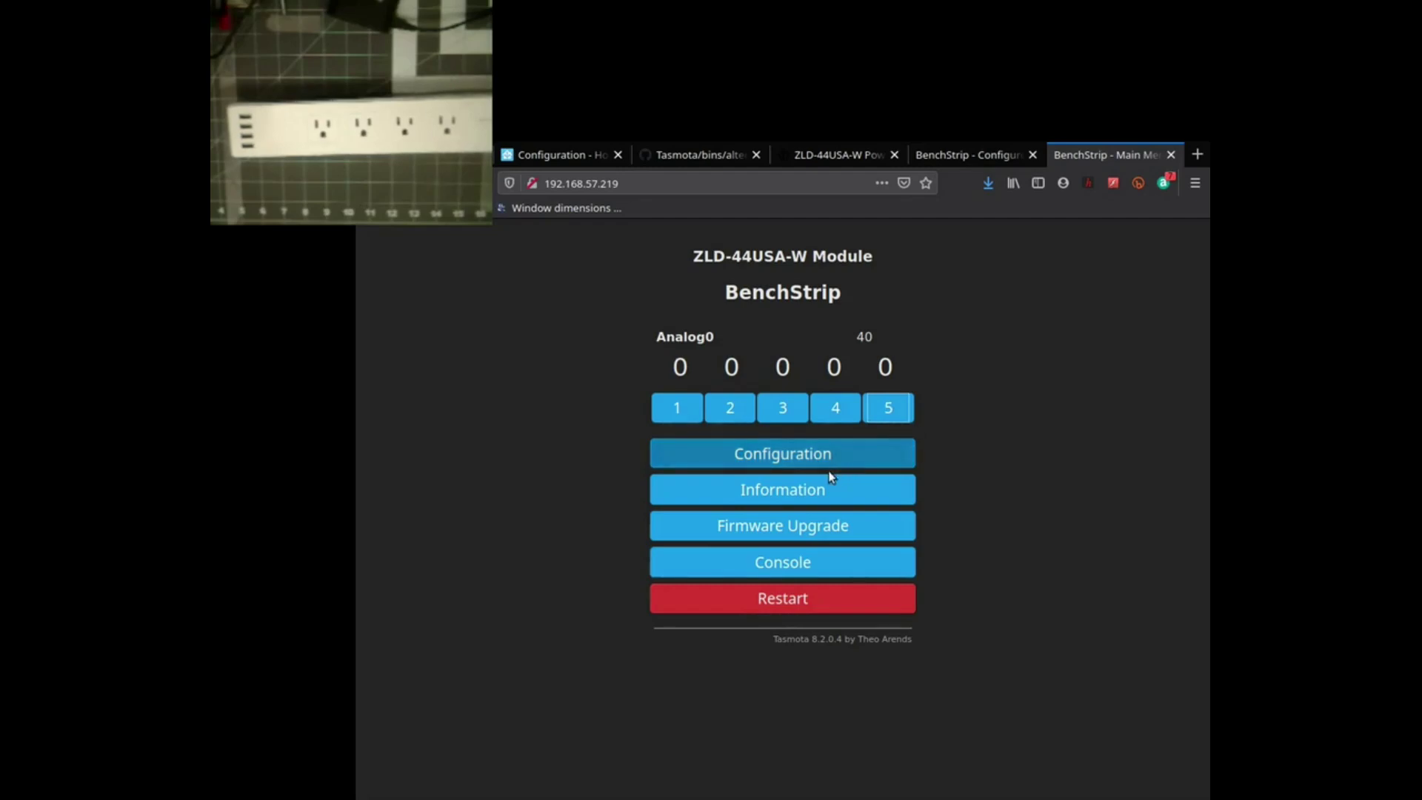
left_click(810, 564)
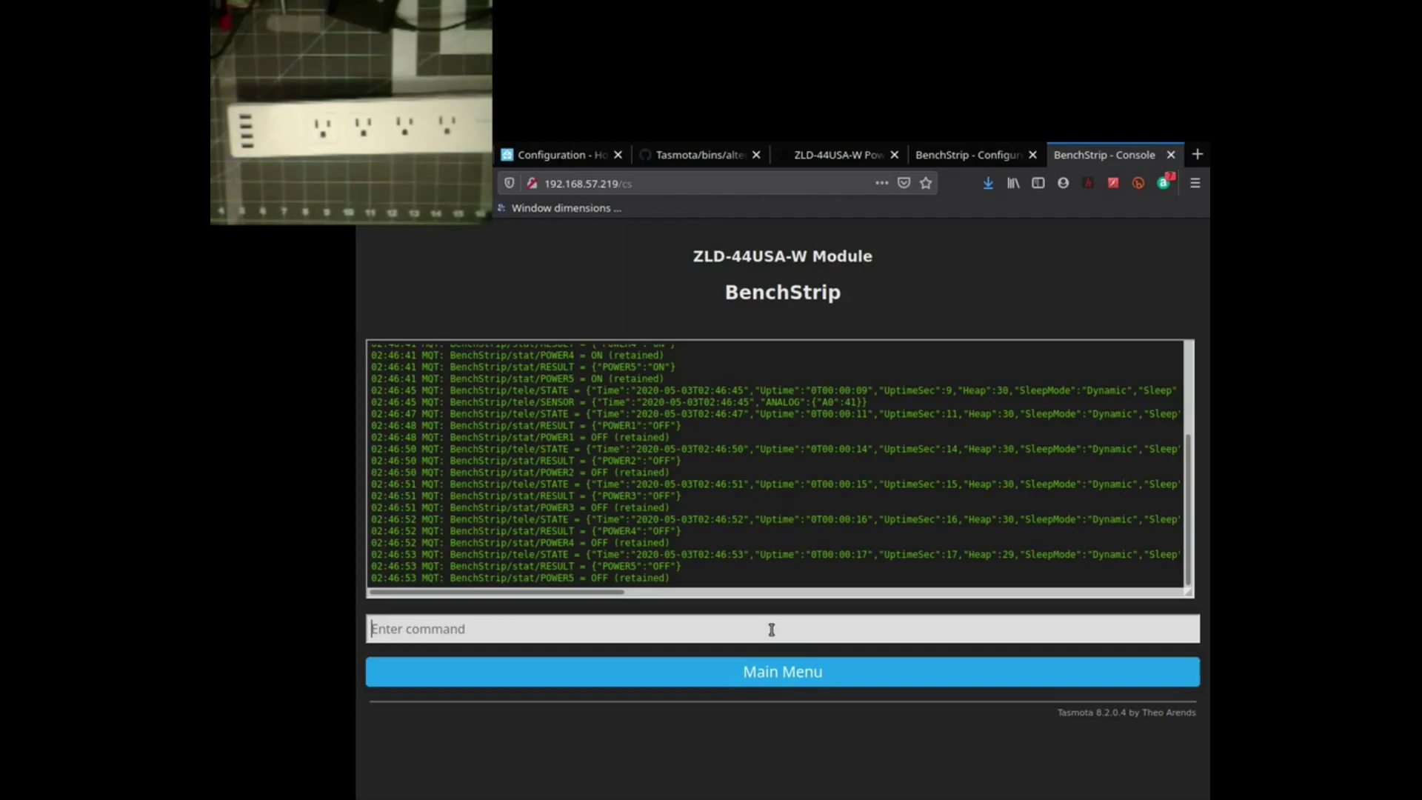
- Run 'setoption19 1' to enable Home Assistant discovery, then return to the Home Assistant tab
type("set")
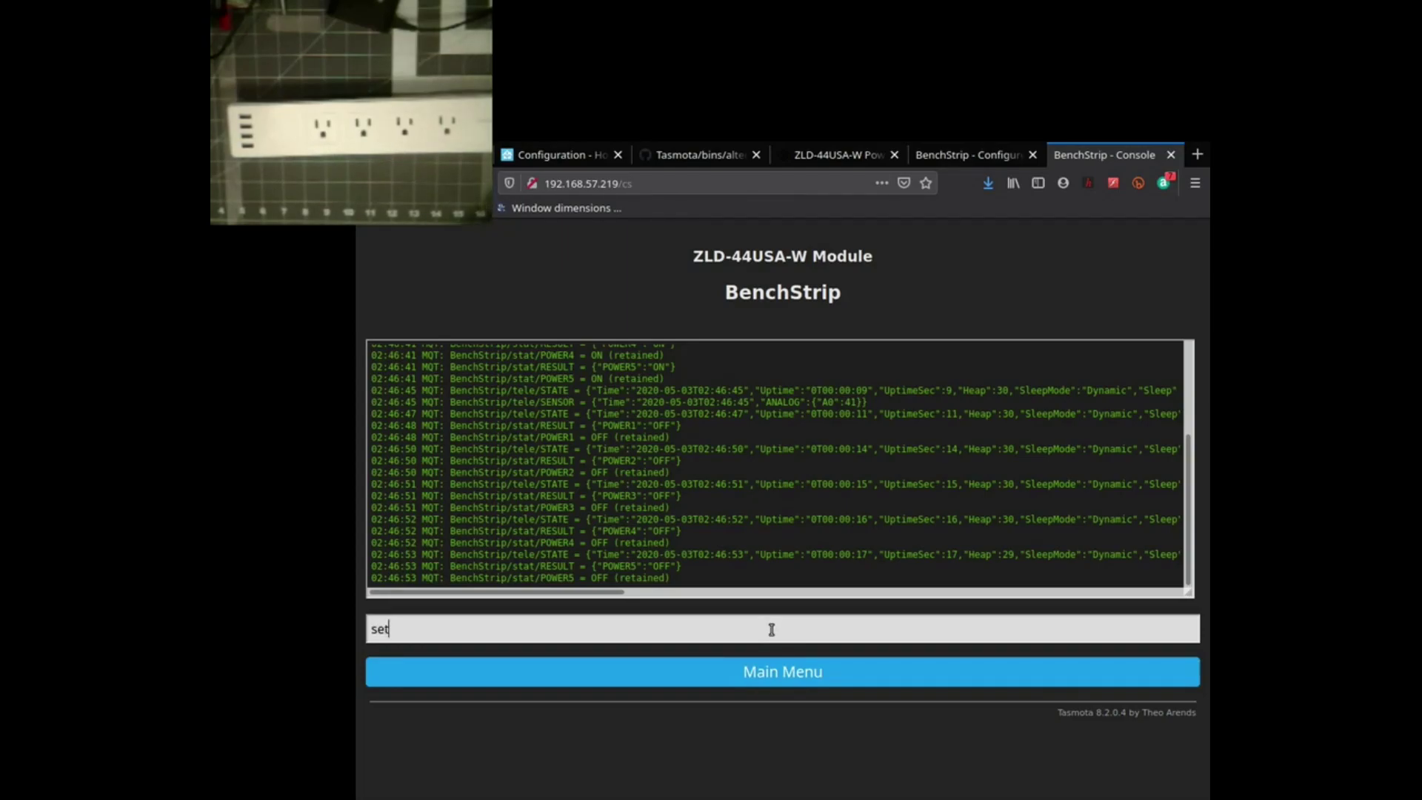
type("option19 1")
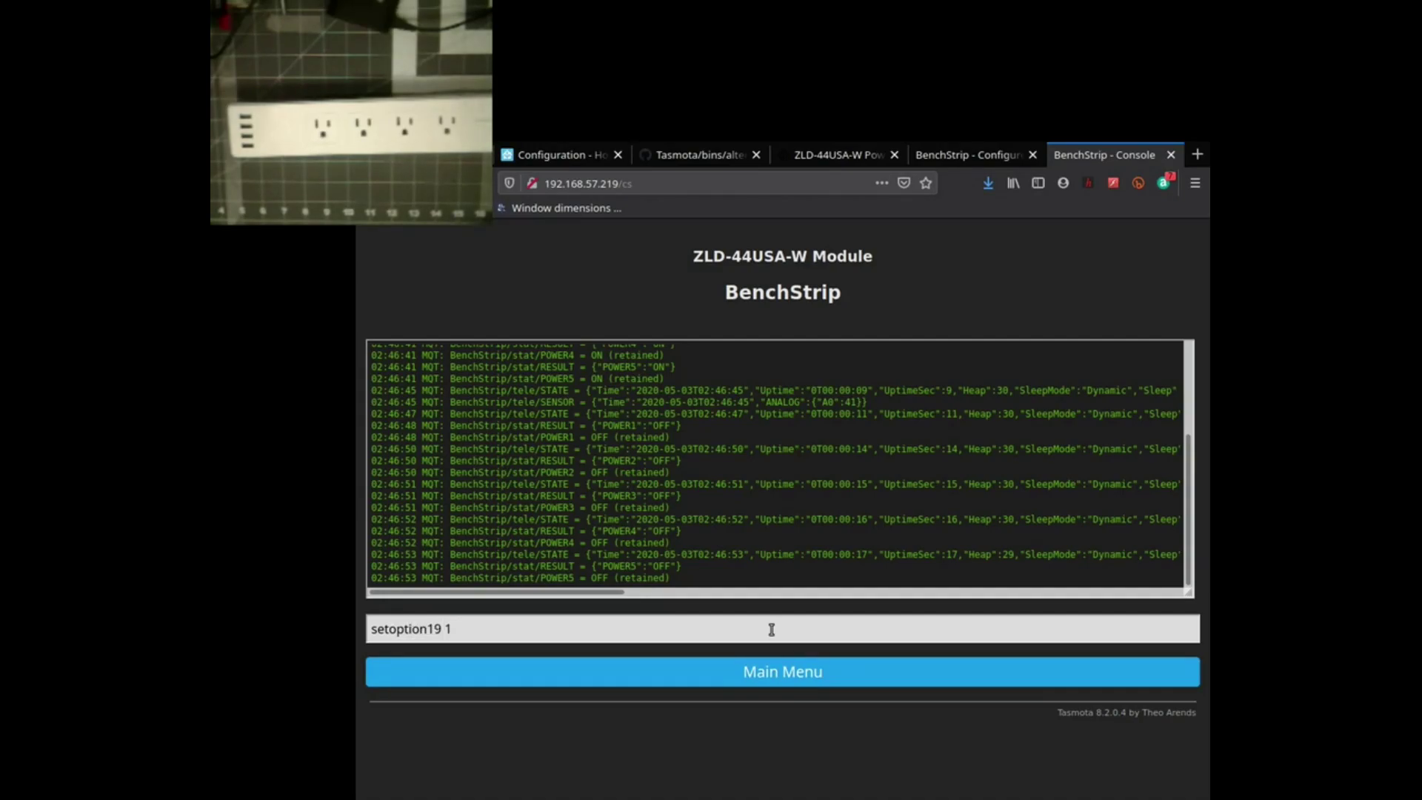
key("Return")
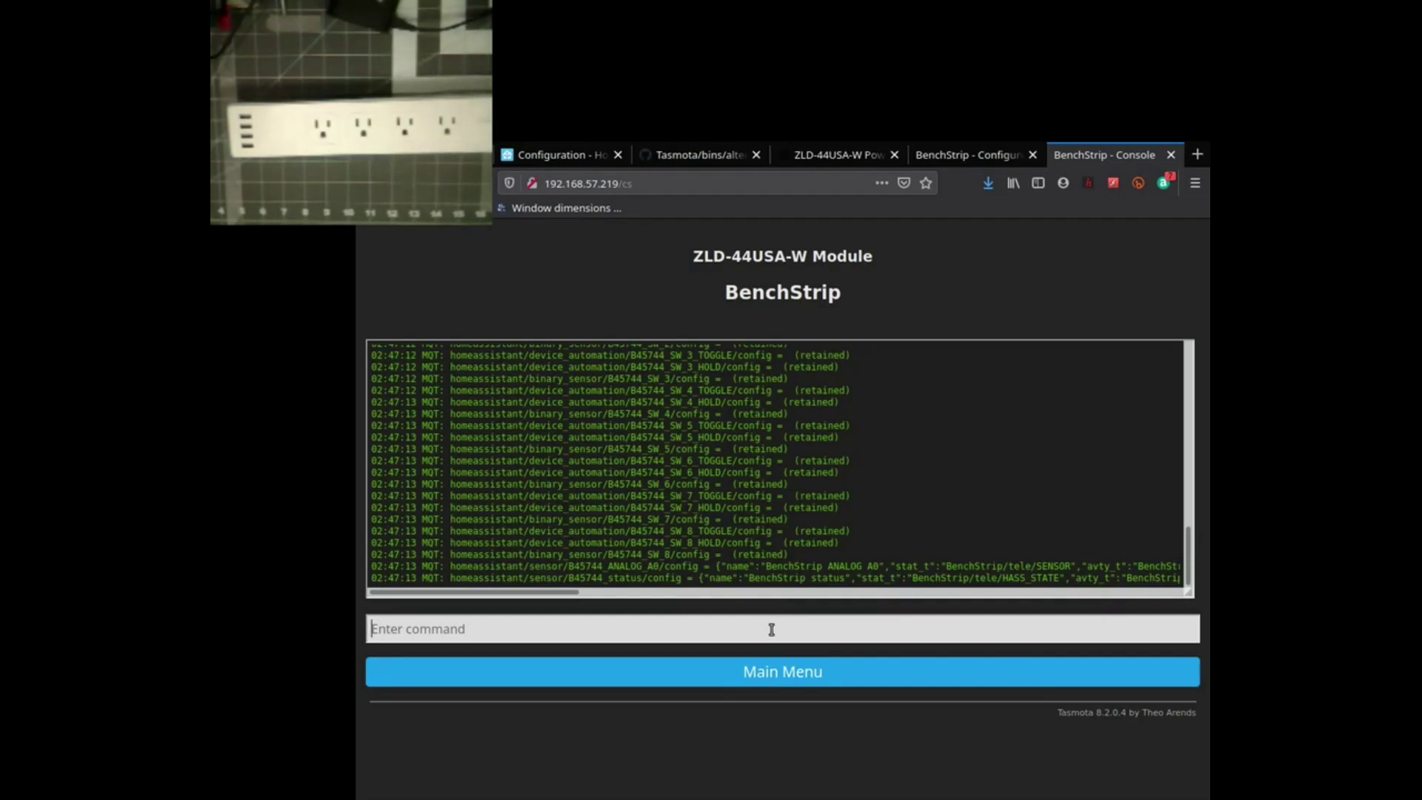
key("ctrl+Tab")
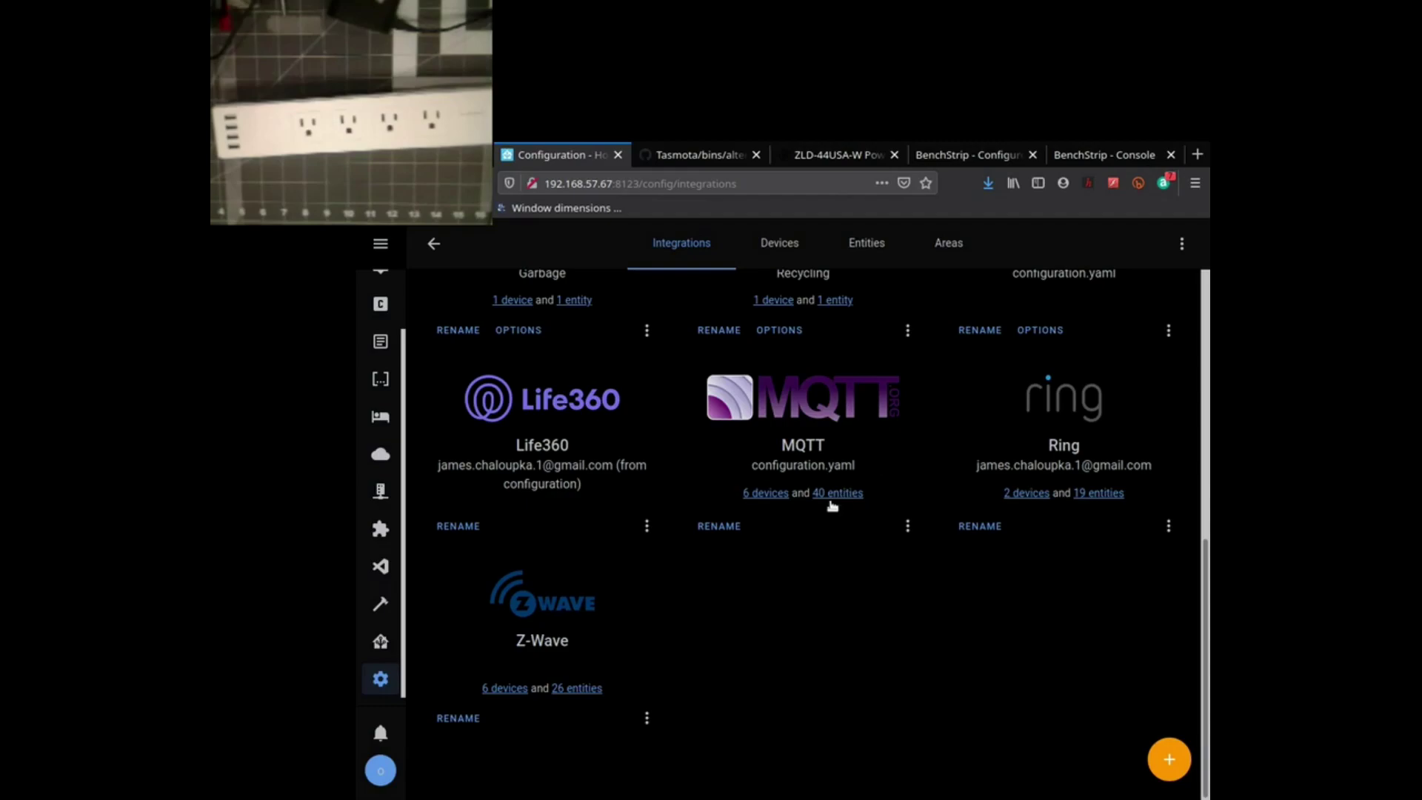
- Open the BenchStrip device page from the MQTT devices list
left_click(770, 493)
left_click(755, 408)
left_click(433, 245)
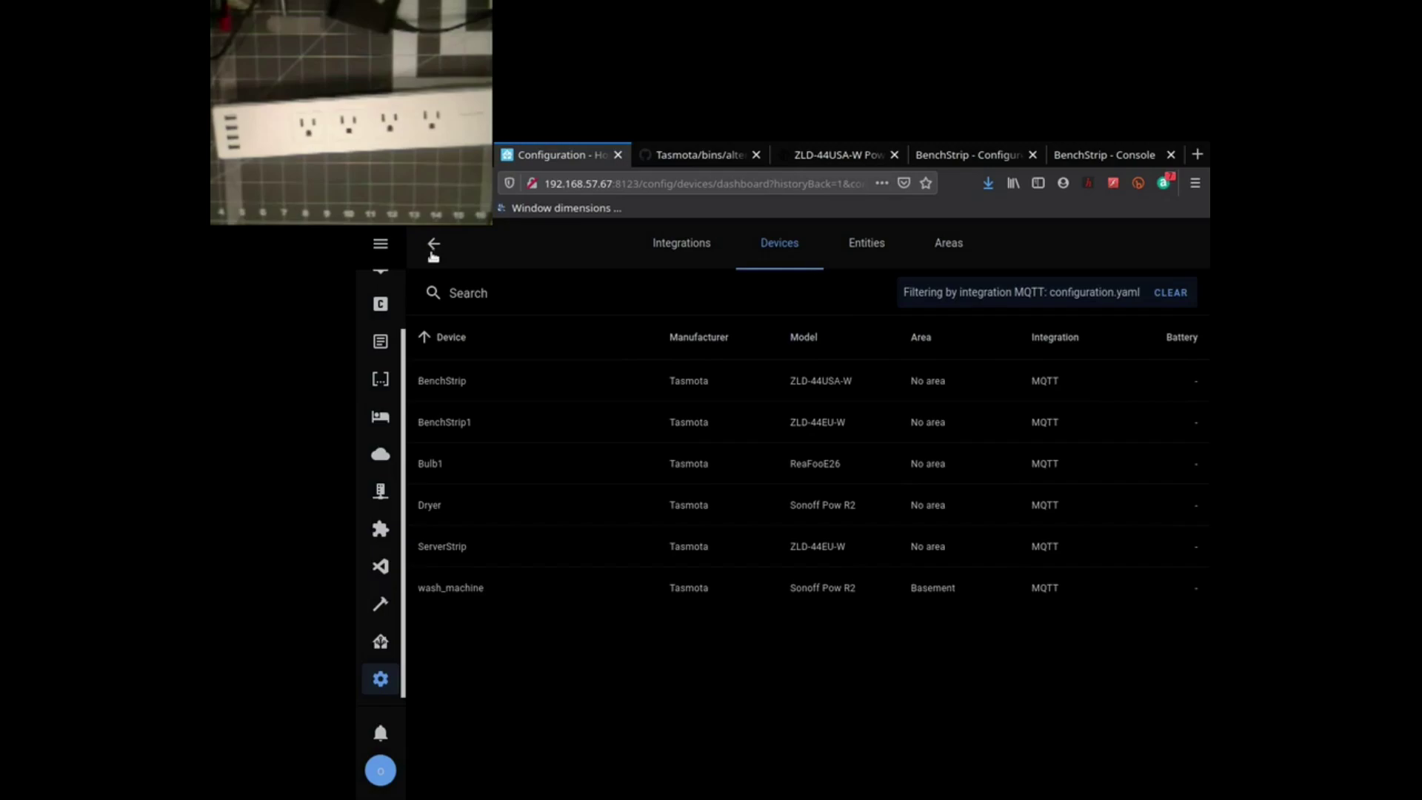
left_click(454, 383)
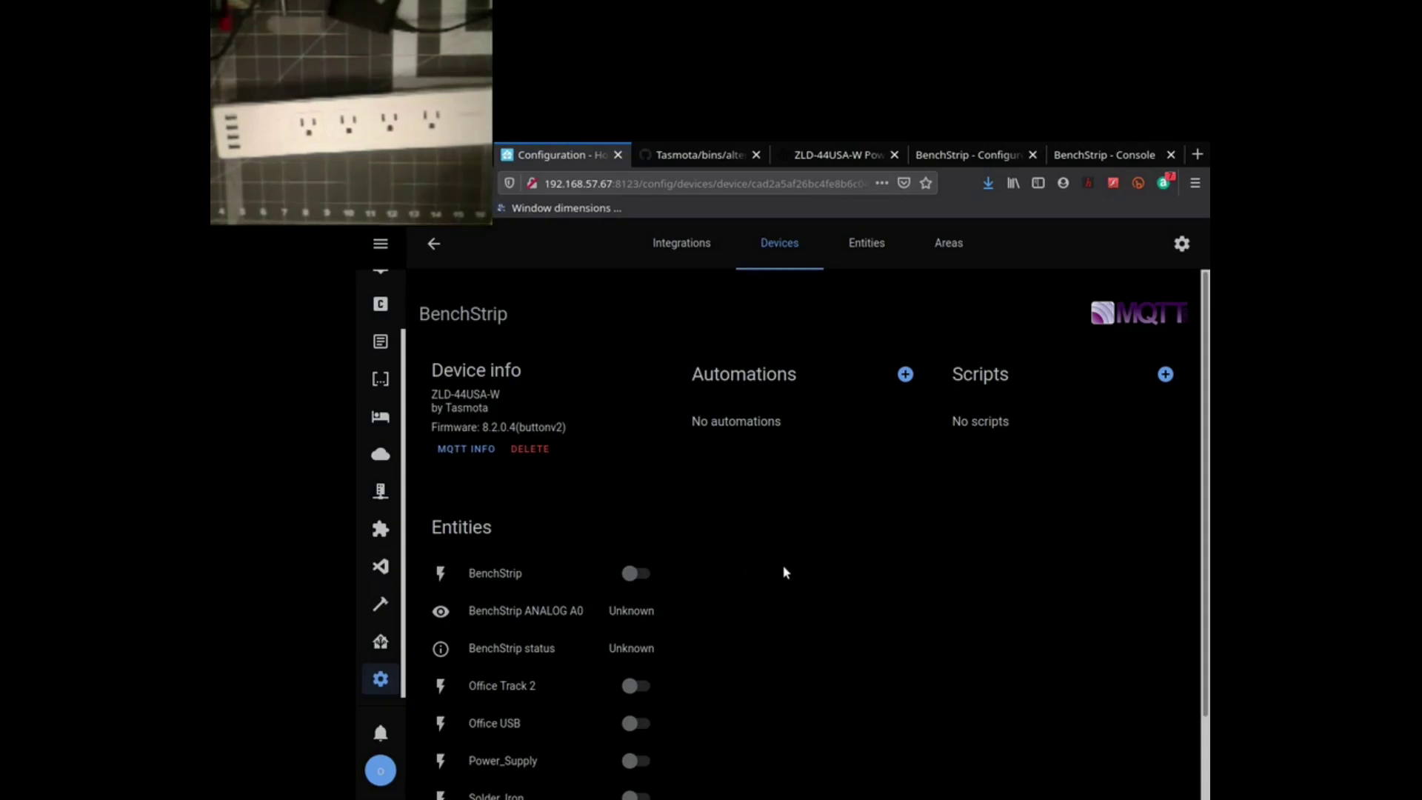
- Turn on Office Track 2, Office USB, Power_Supply, Solder_Iron and BenchStrip, then choose Add to Lovelace
scroll(783, 571, "down", 2)
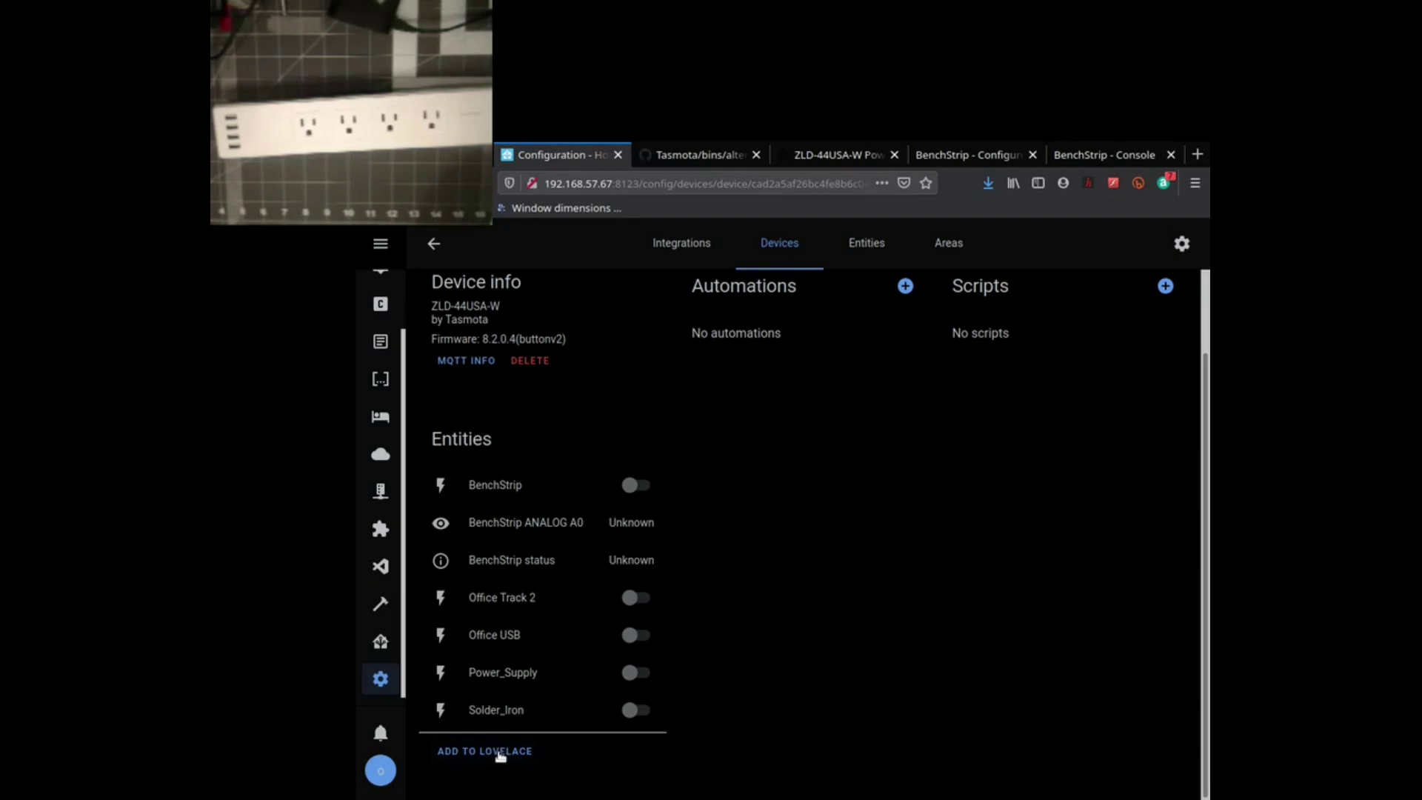
left_click(641, 599)
left_click(633, 635)
left_click(631, 670)
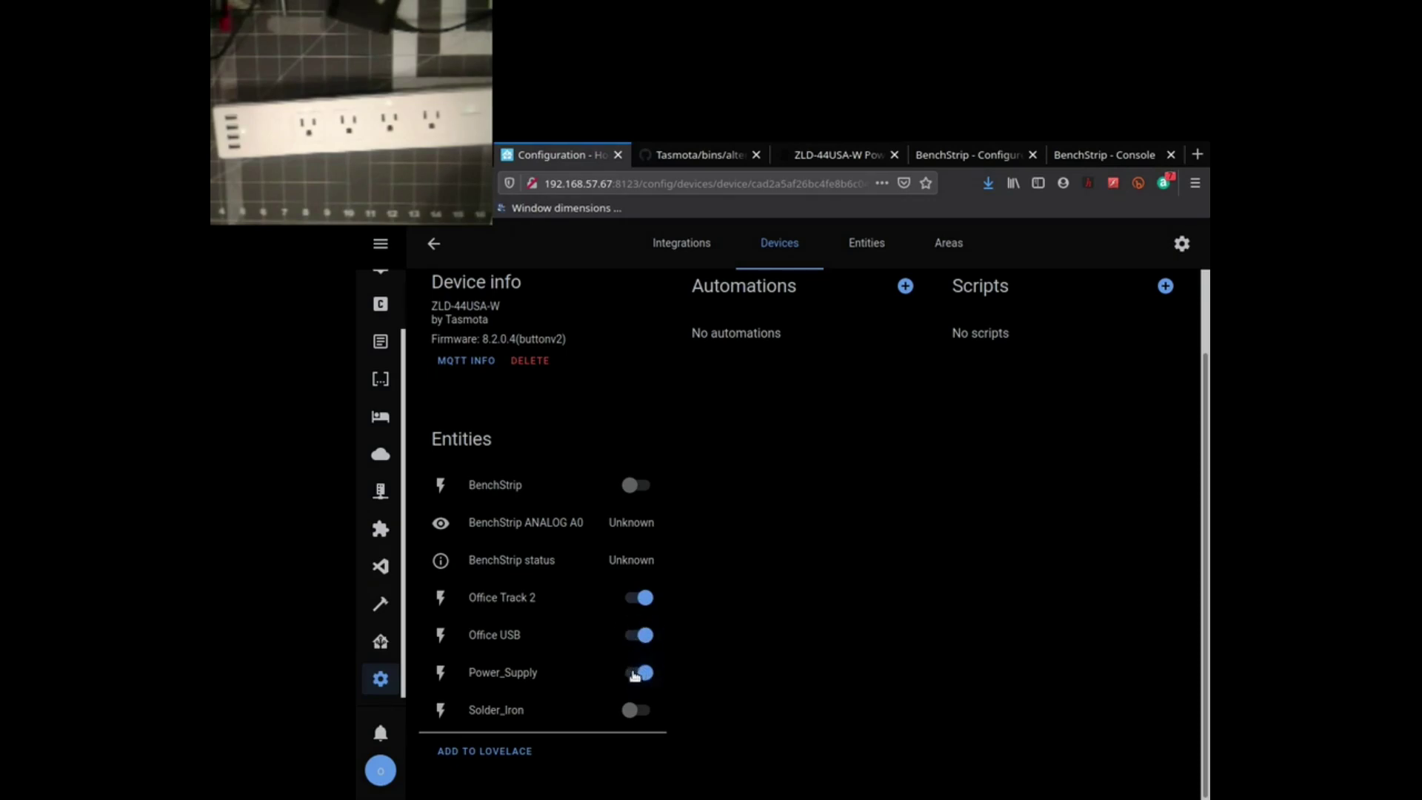
left_click(629, 710)
left_click(632, 485)
left_click(486, 751)
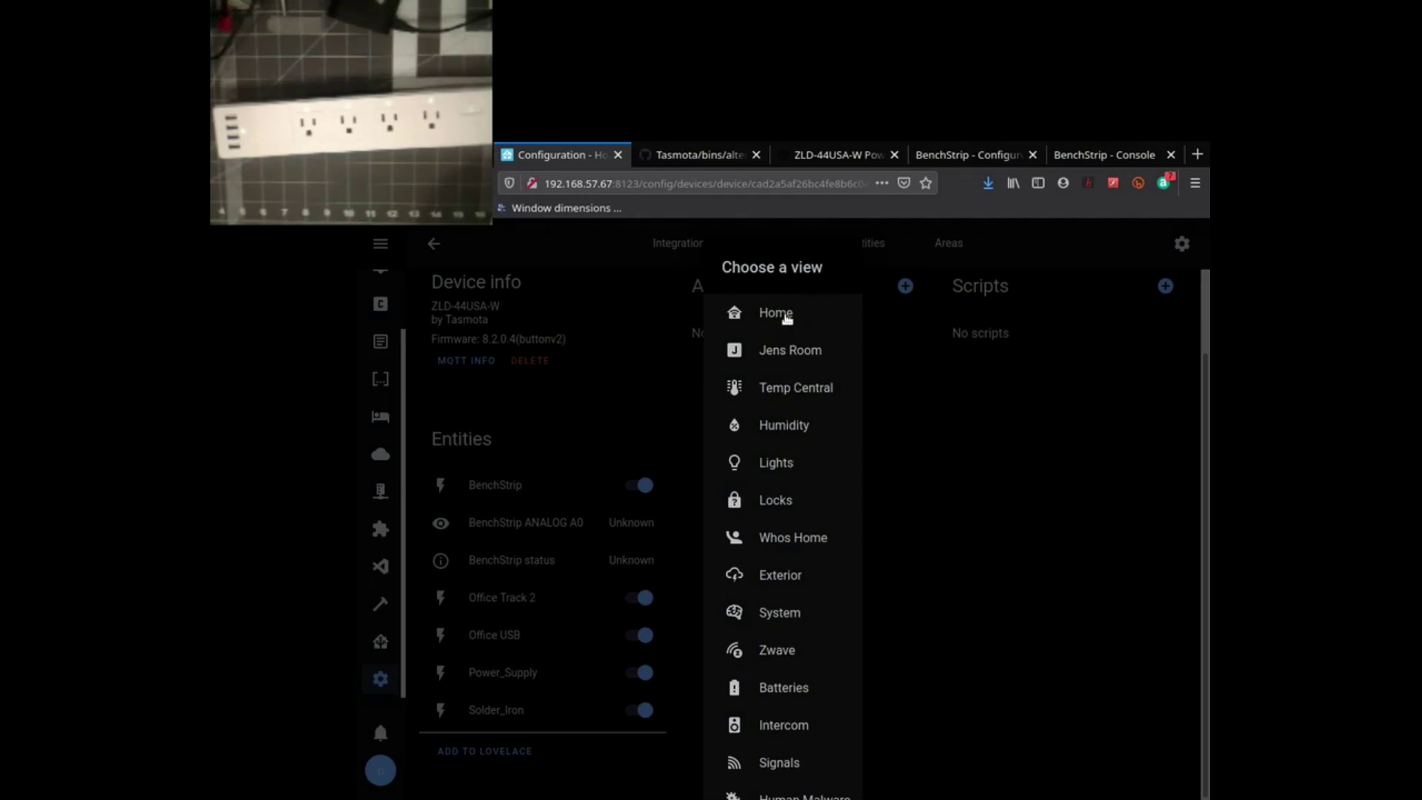
- Add the suggested BenchStrip entities card to the Home view and go to Control-Central
left_click(786, 317)
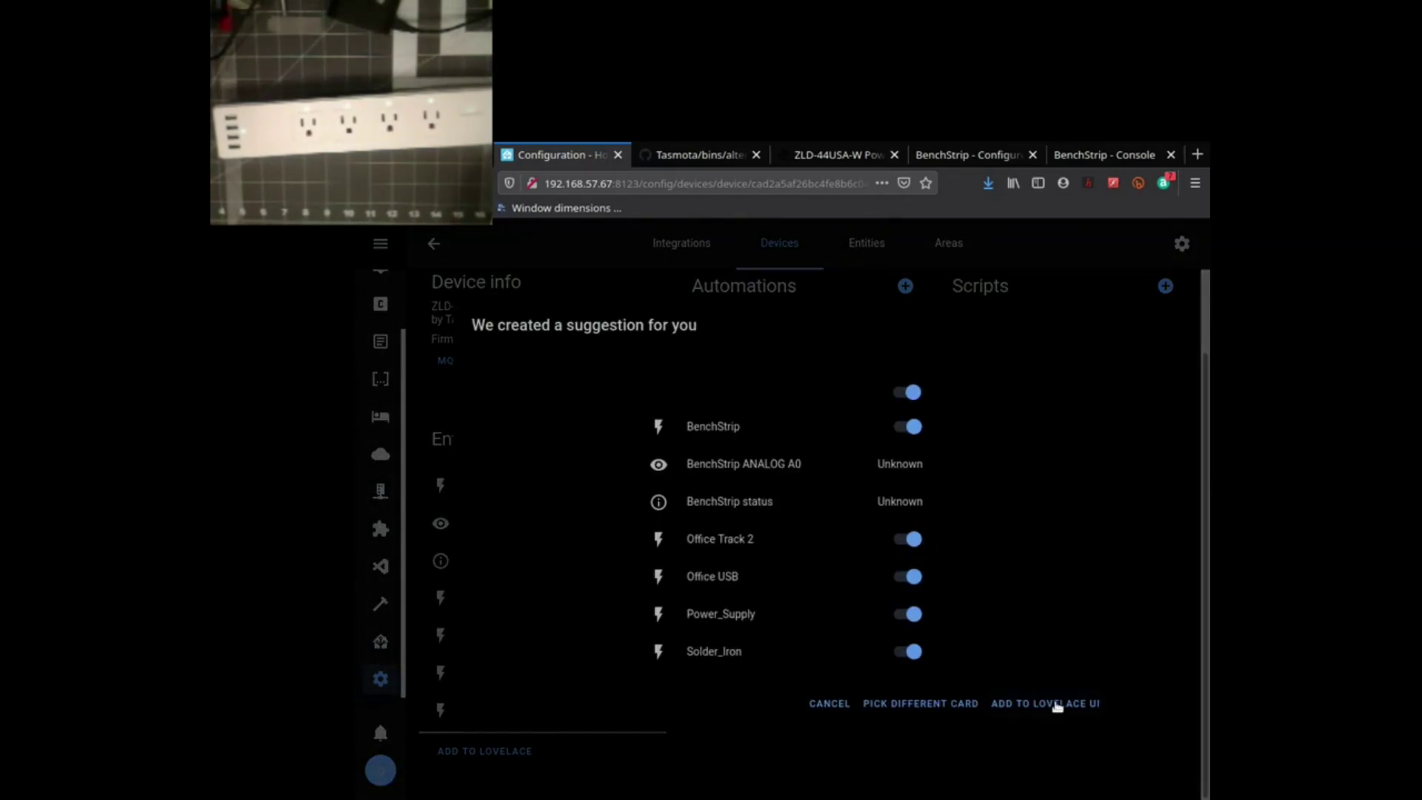
left_click(1057, 705)
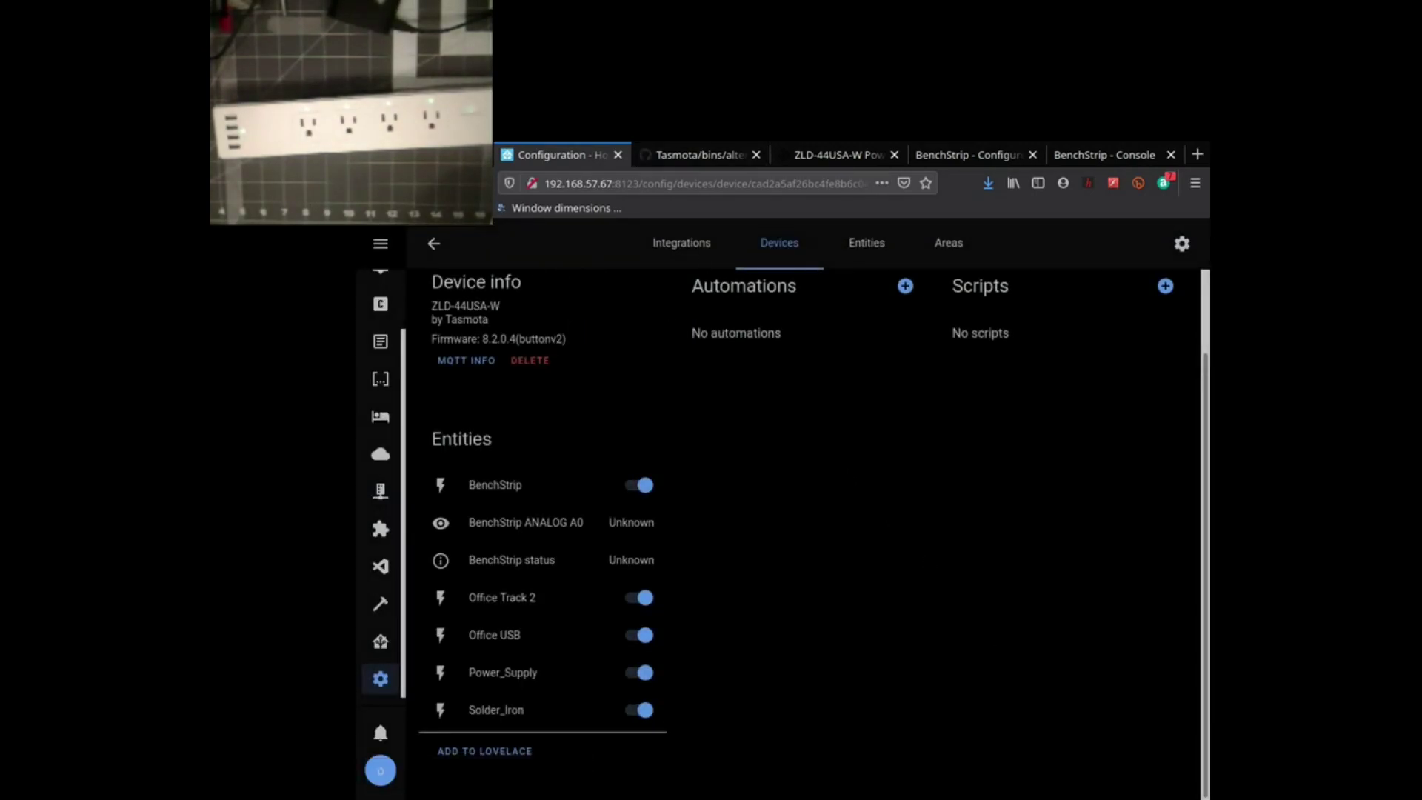
key("alt+Home")
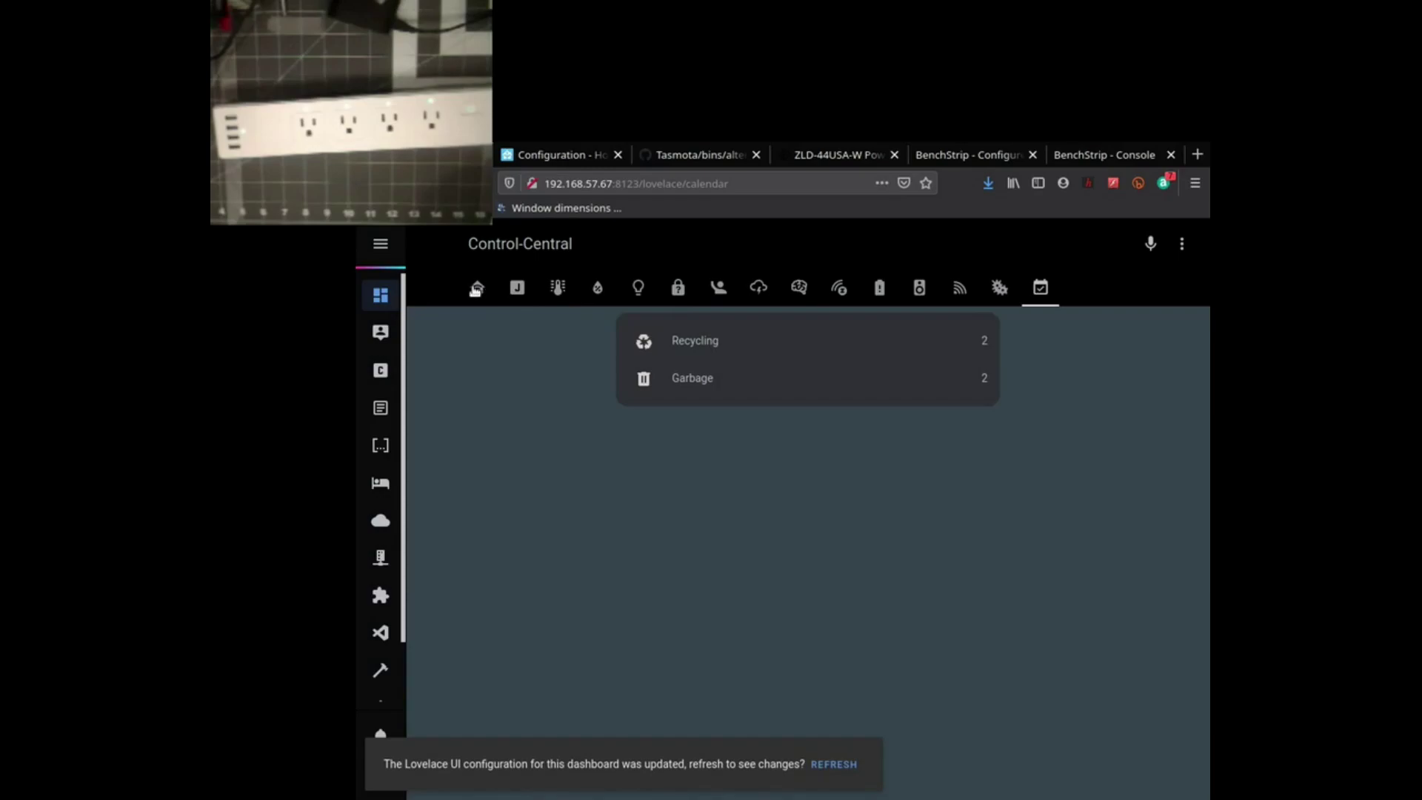
- Refresh the dashboard to show the BenchStrip card and switch all its outlets off from the header toggle
scroll(858, 511, "down", 7)
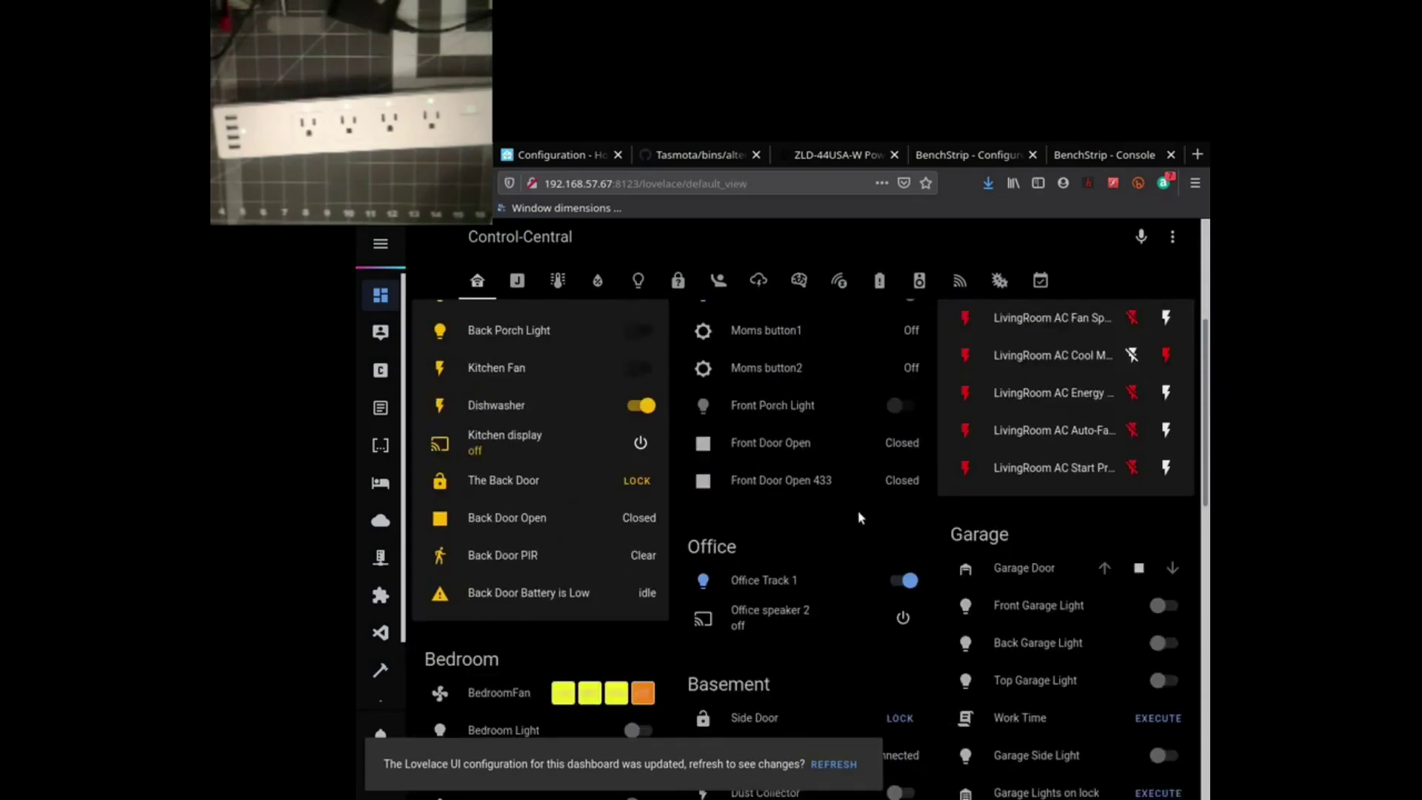
scroll(870, 516, "down", 6)
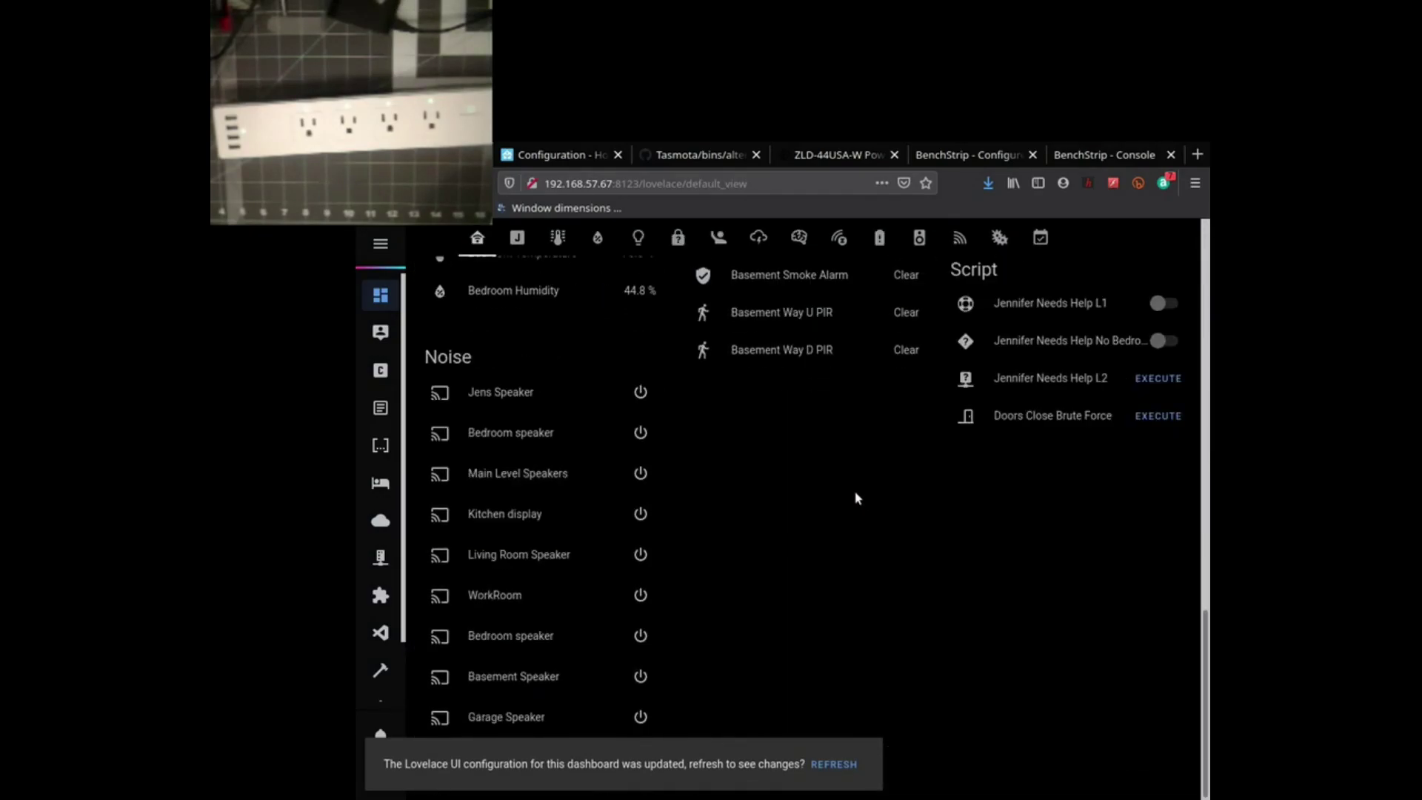
scroll(855, 497, "up", 3)
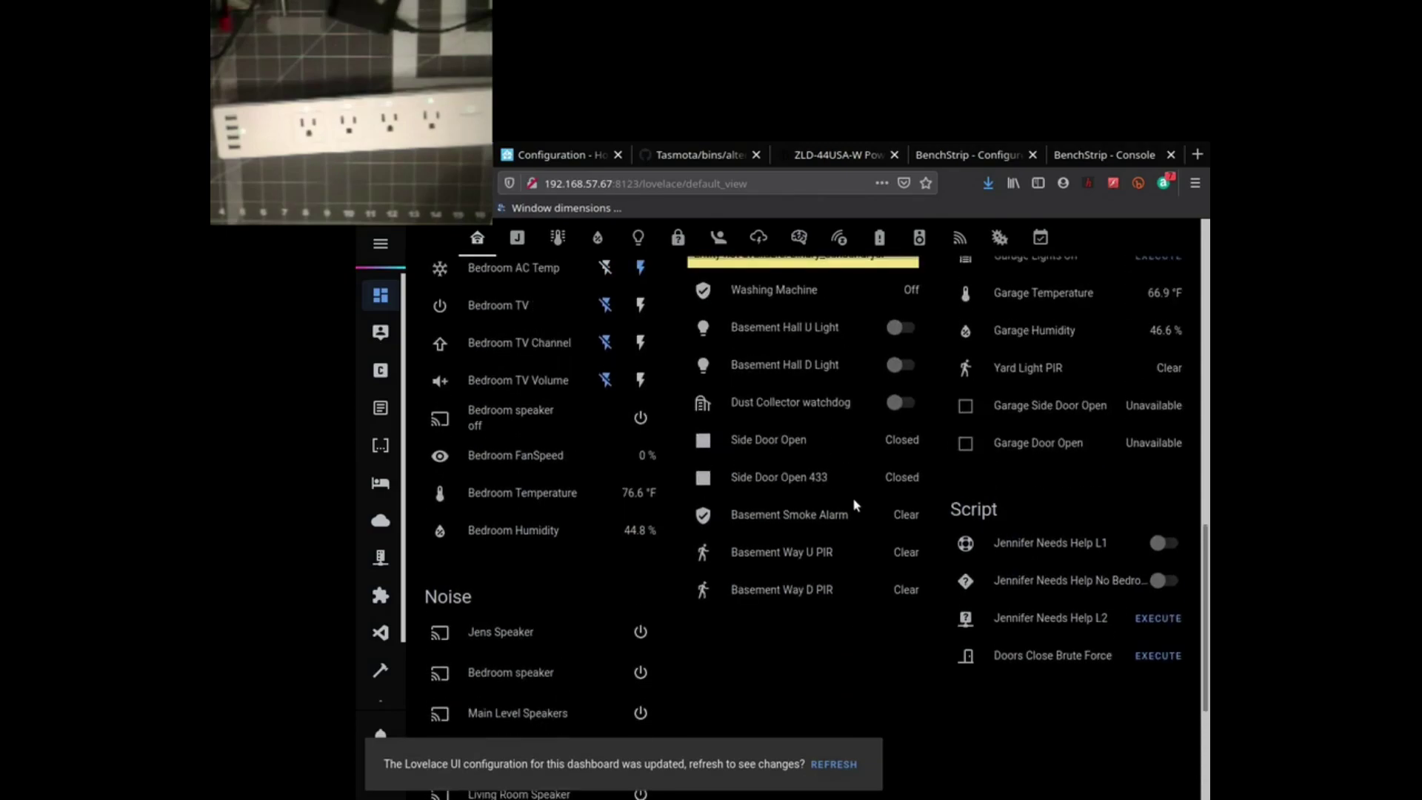
scroll(855, 503, "down", 3)
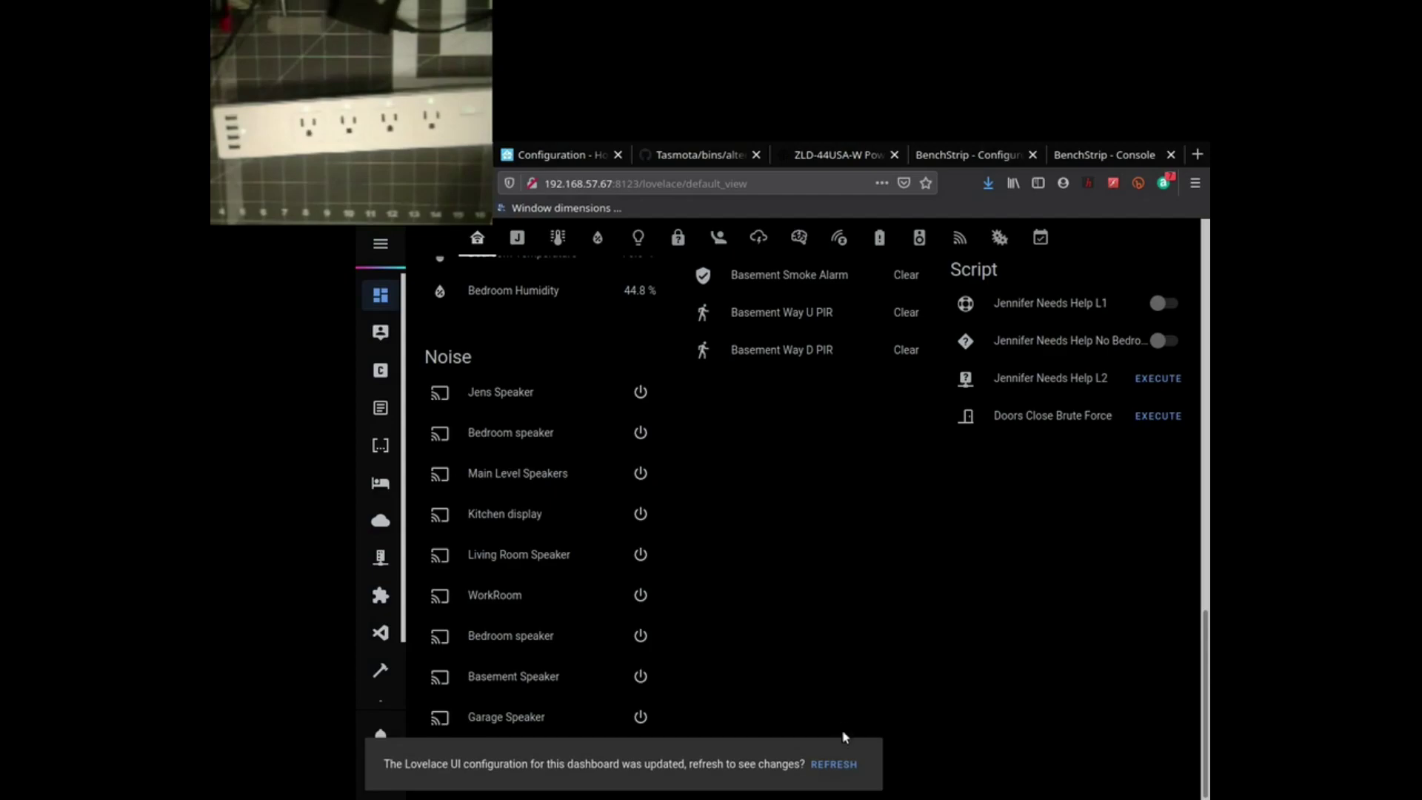
left_click(839, 767)
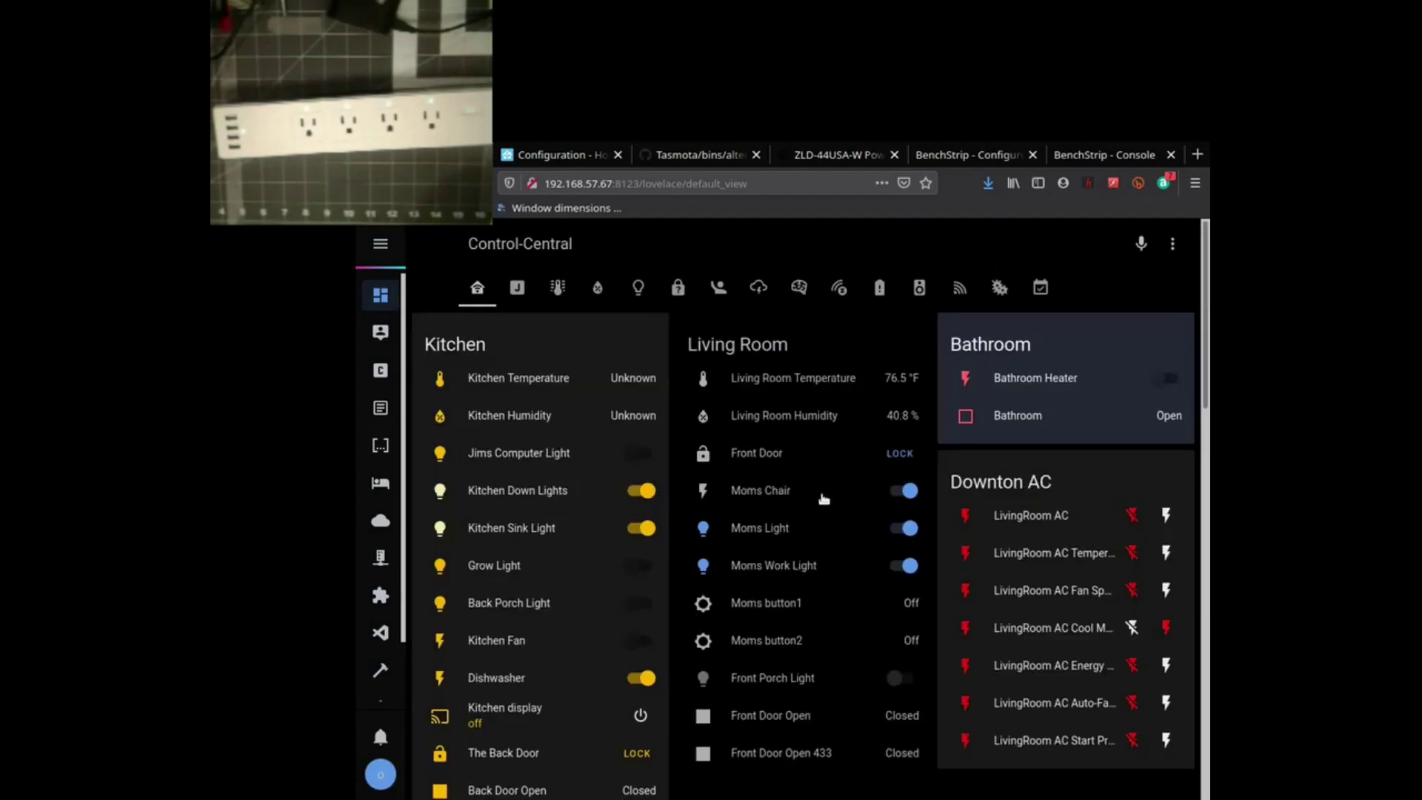
scroll(807, 449, "down", 12)
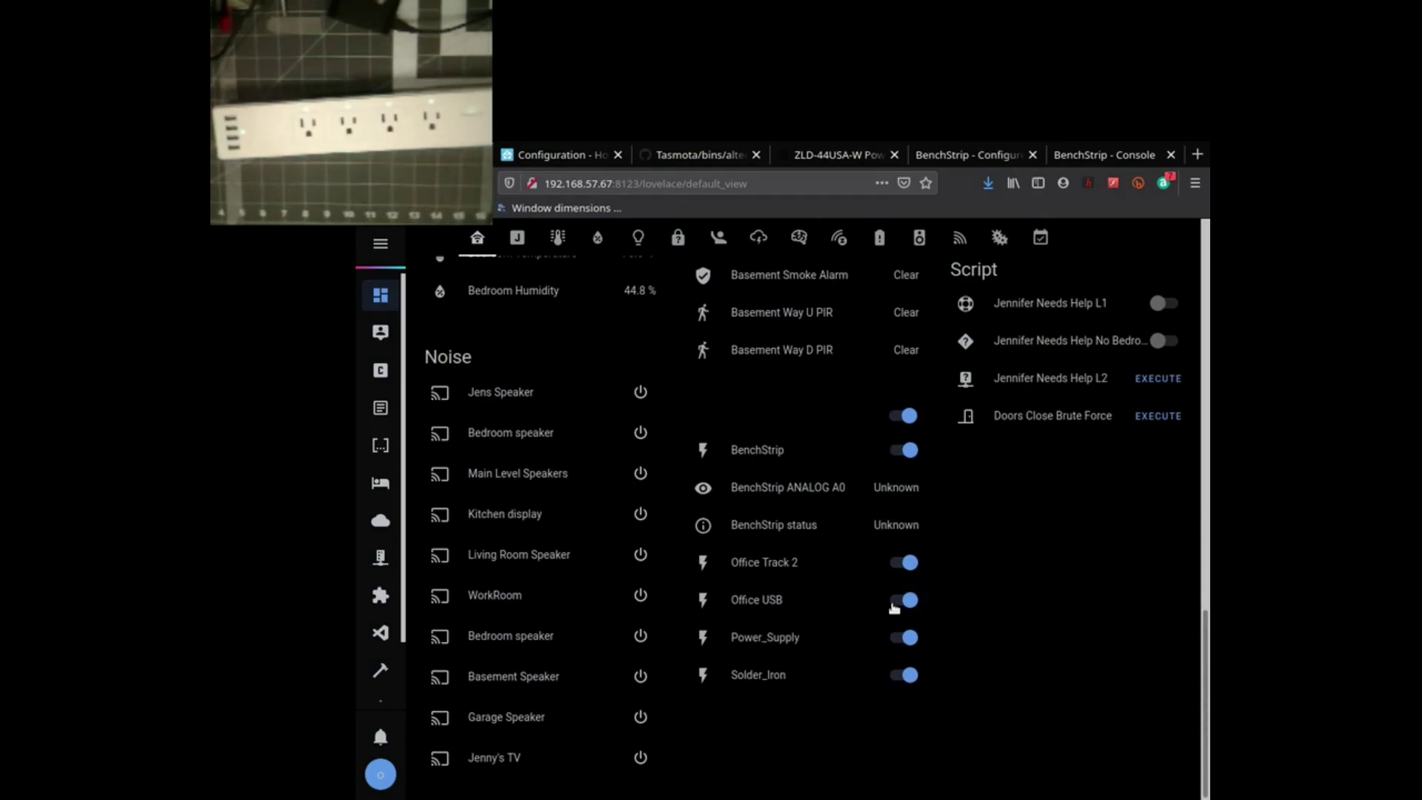
left_click(909, 419)
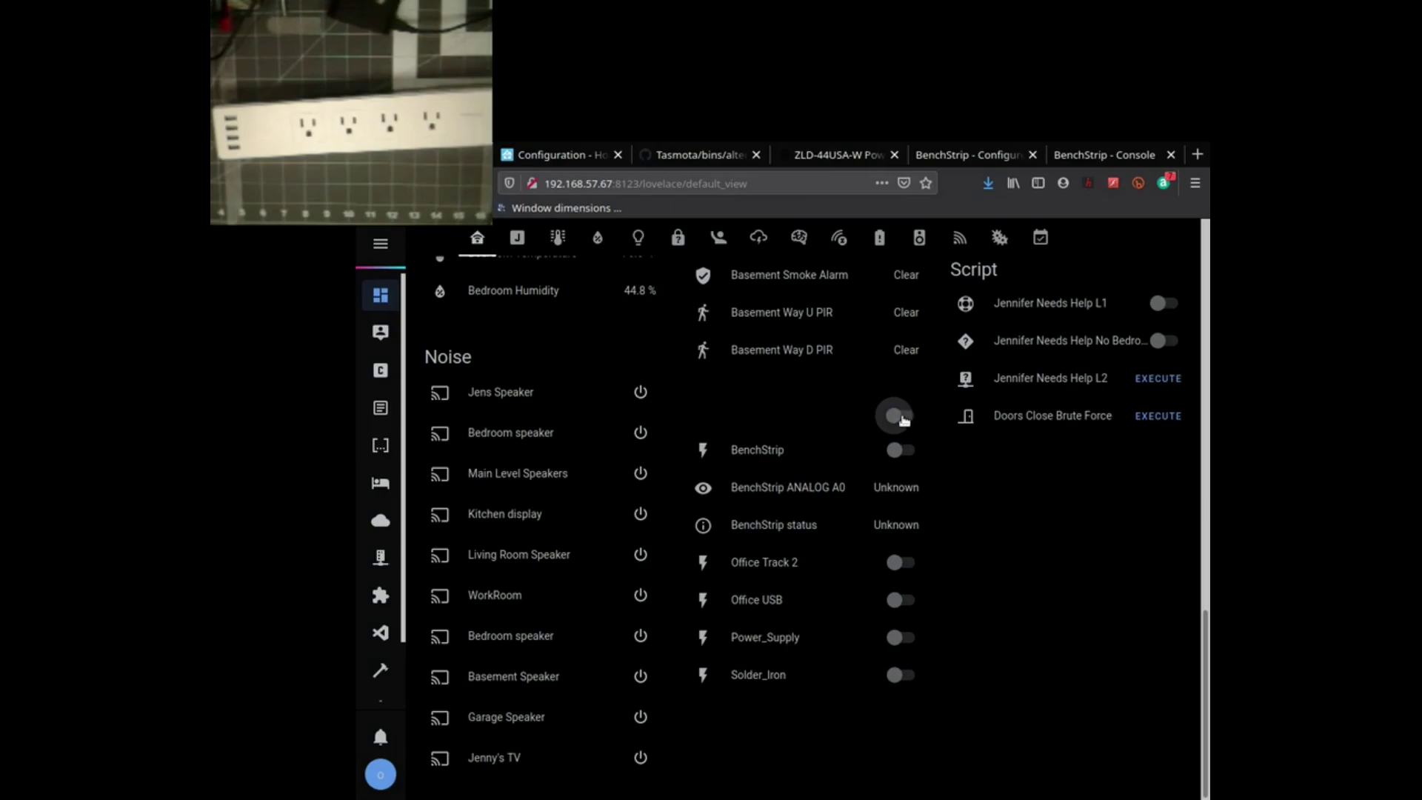
left_click(890, 419)
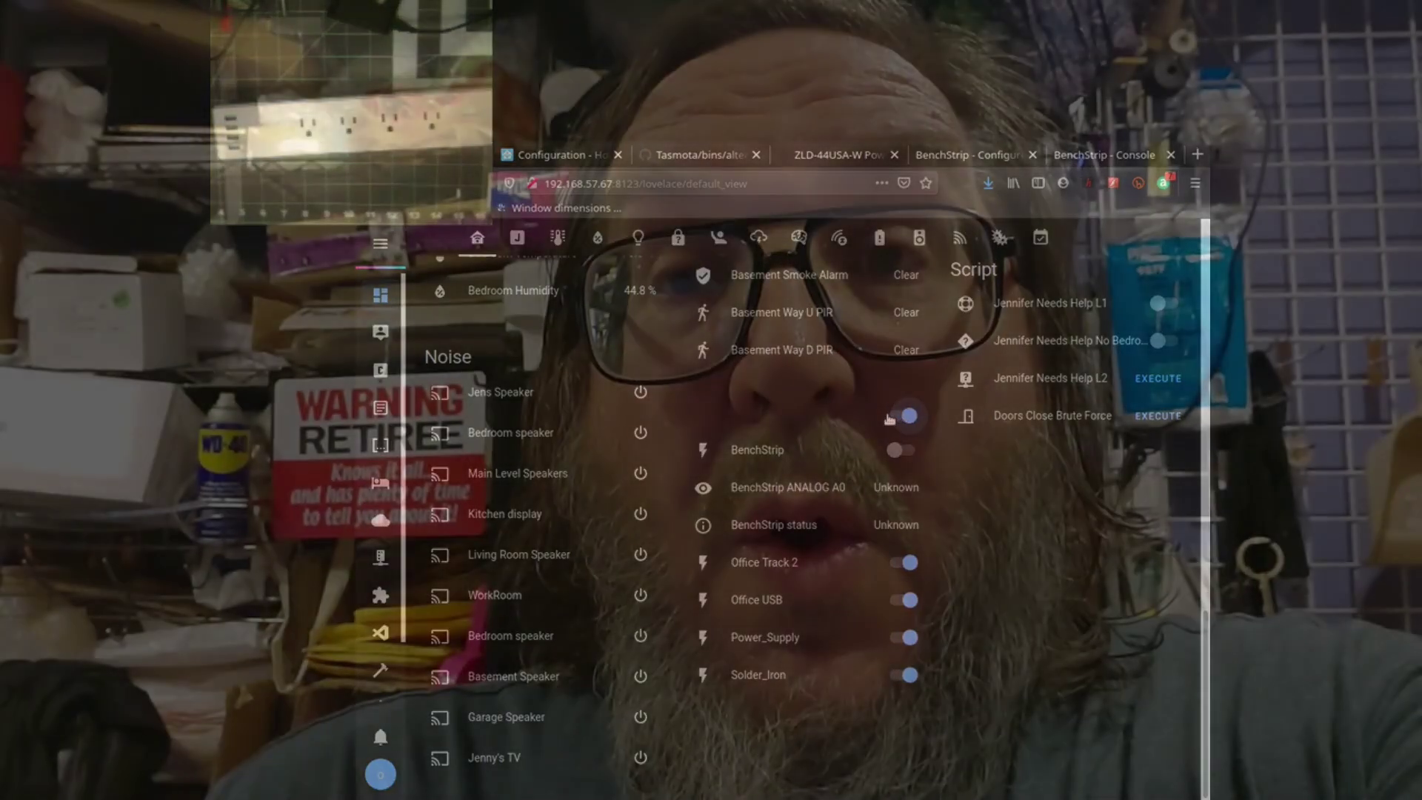